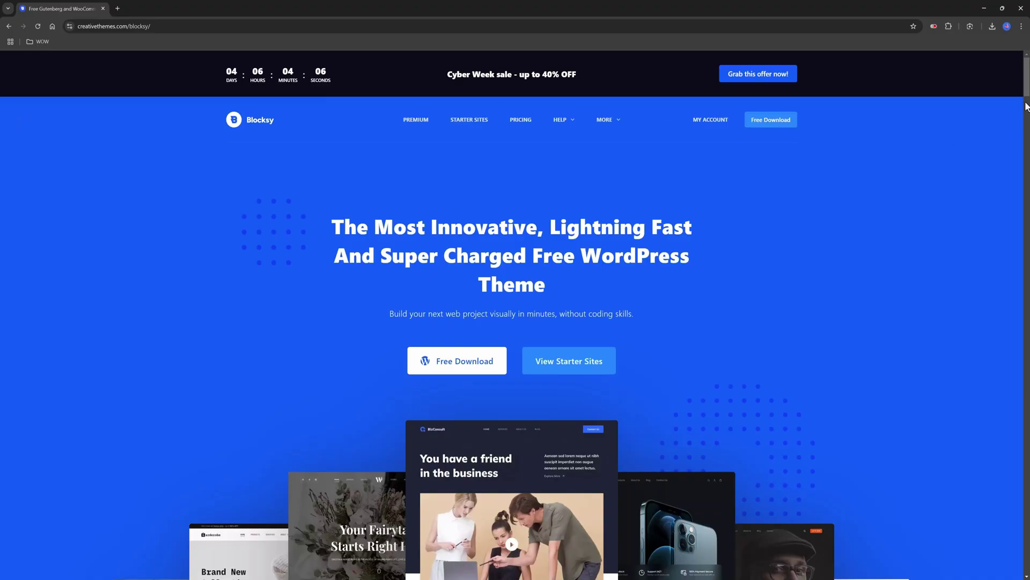
{"action": "left_click_drag", "start_coordinate": [1025, 90], "coordinate": [1024, 161]}
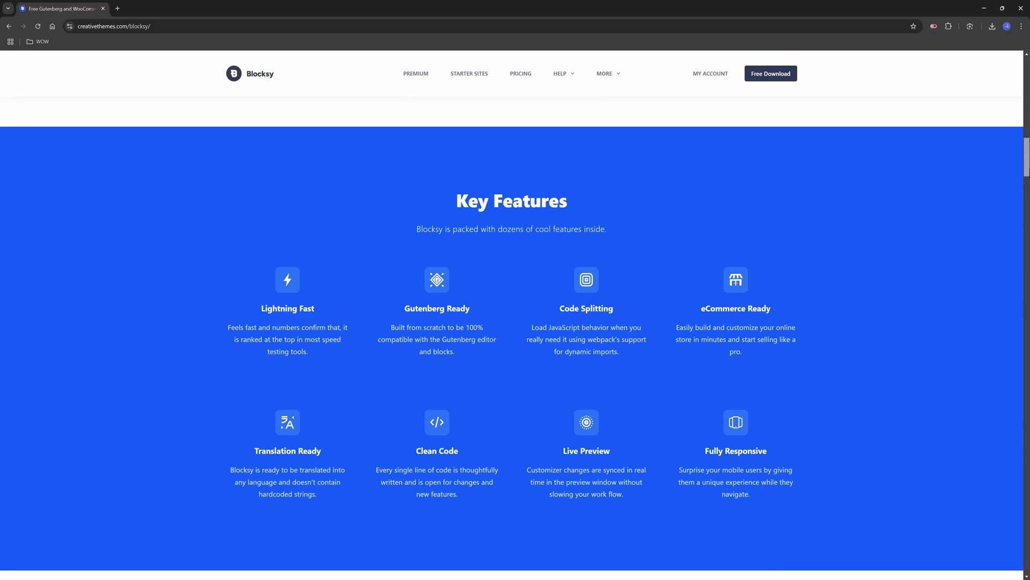
{"action": "left_click_drag", "start_coordinate": [1026, 162], "coordinate": [1024, 179]}
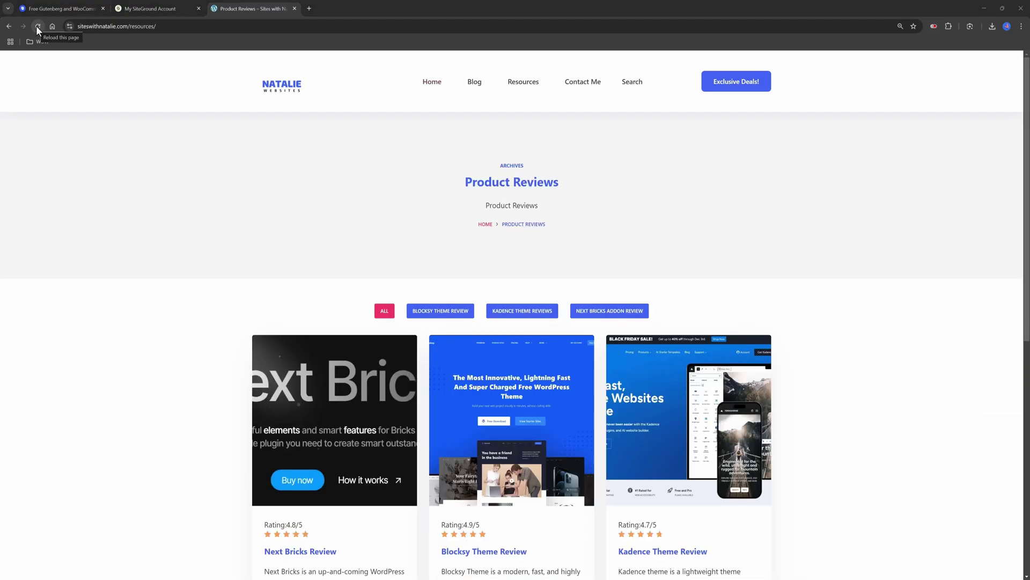
Reload the Resources listing and open the Next Bricks Review article
{"action": "left_click", "coordinate": [37, 26]}
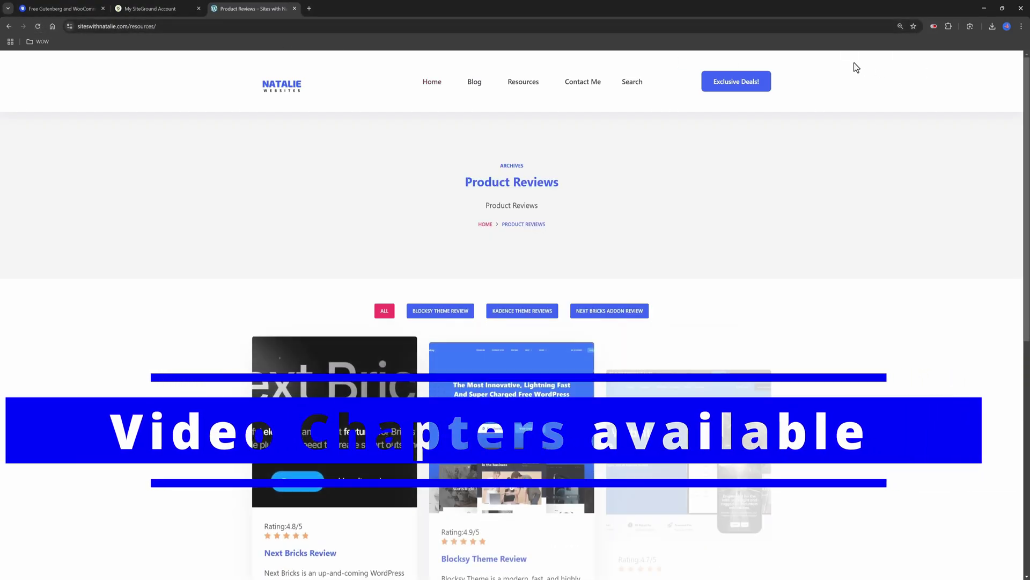
{"action": "scroll", "coordinate": [883, 134], "scroll_direction": "down", "scroll_amount": 3}
{"action": "scroll", "coordinate": [882, 135], "scroll_direction": "down", "scroll_amount": 3}
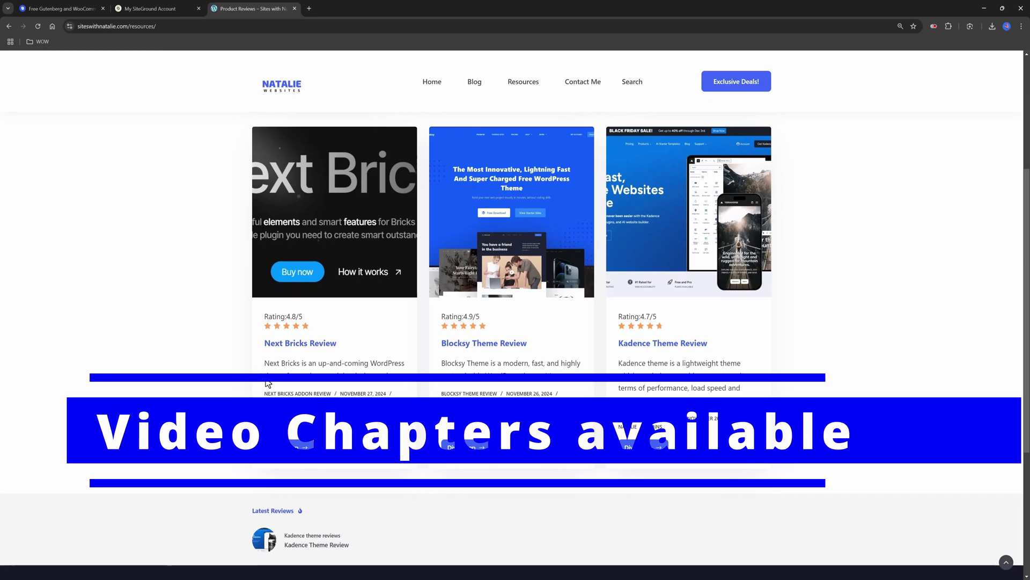
{"action": "left_click", "coordinate": [290, 441]}
{"action": "scroll", "coordinate": [385, 306], "scroll_direction": "down", "scroll_amount": 3}
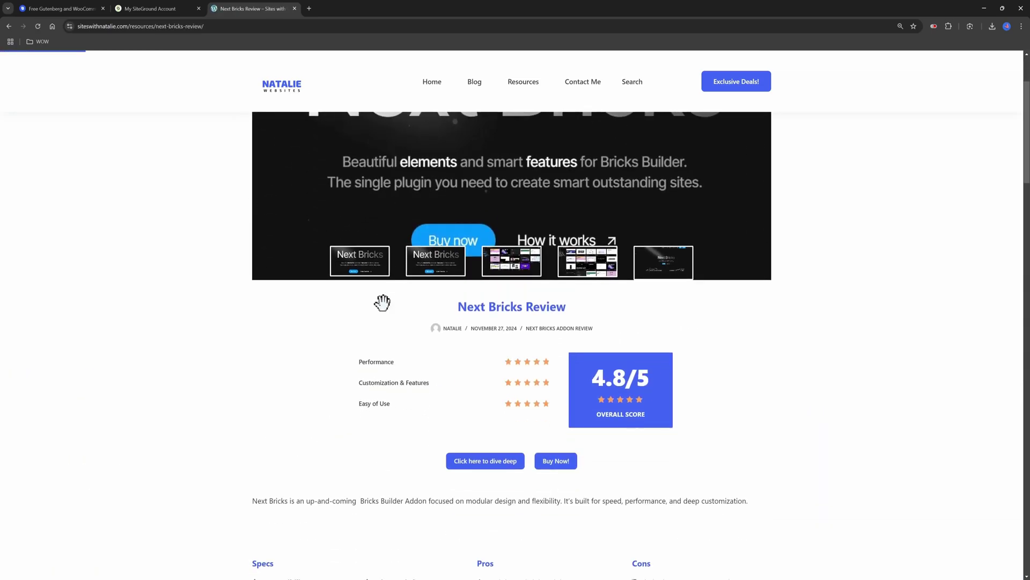
{"action": "scroll", "coordinate": [385, 305], "scroll_direction": "down", "scroll_amount": 2}
{"action": "scroll", "coordinate": [384, 305], "scroll_direction": "down", "scroll_amount": 3}
{"action": "scroll", "coordinate": [384, 305], "scroll_direction": "down", "scroll_amount": 3}
{"action": "scroll", "coordinate": [384, 305], "scroll_direction": "down", "scroll_amount": 2}
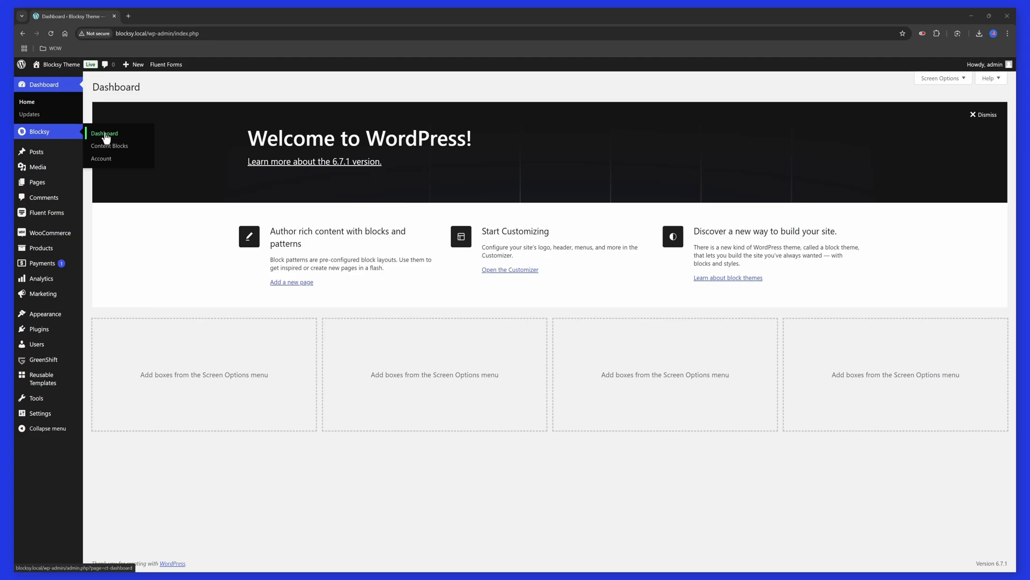
View the Shop Extra extension's feature cards under Blocksy Dashboard > Extensions, twice
{"action": "left_click", "coordinate": [105, 134]}
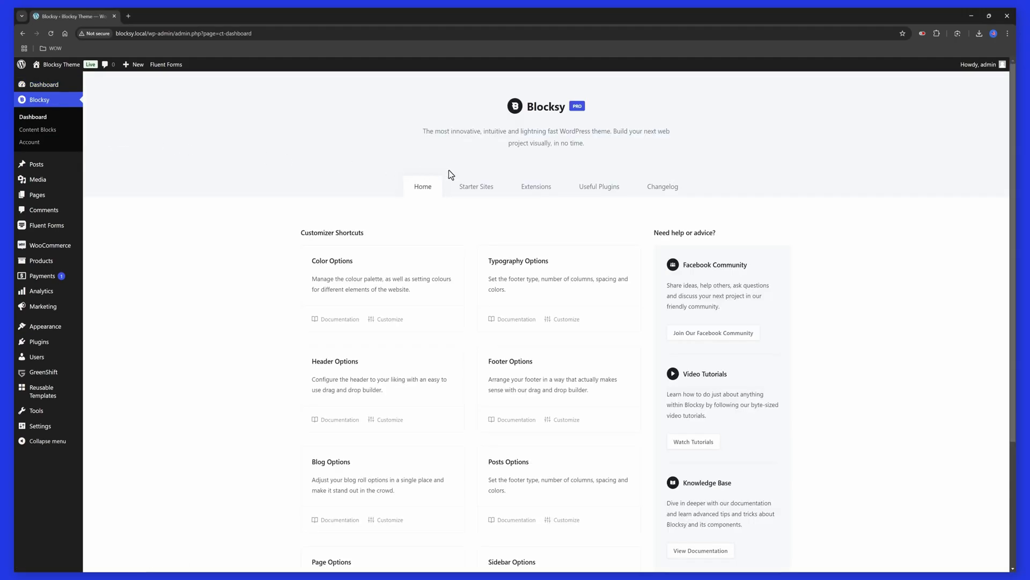
{"action": "left_click", "coordinate": [534, 190]}
{"action": "left_click", "coordinate": [343, 377]}
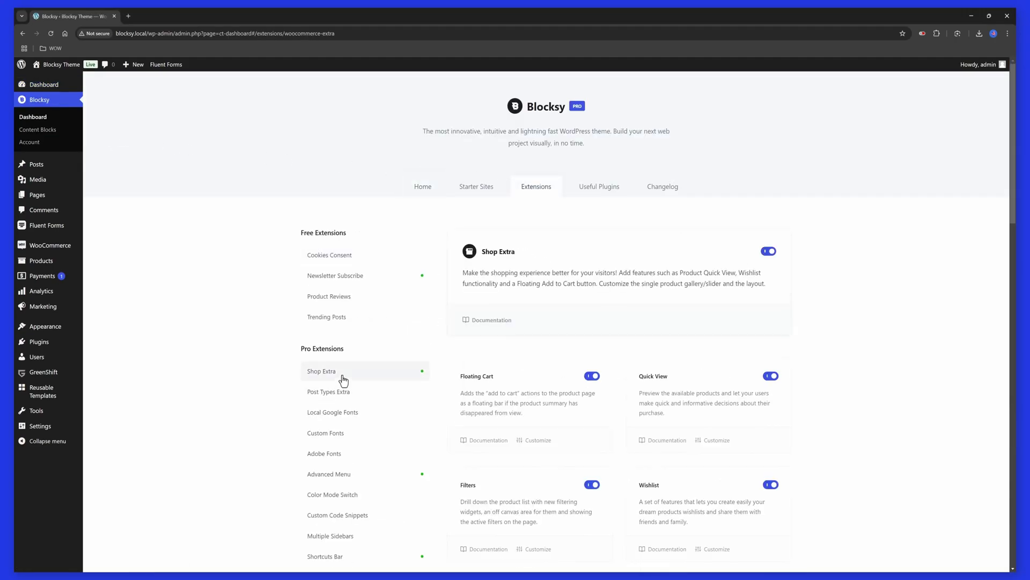
{"action": "scroll", "coordinate": [520, 377], "scroll_direction": "down", "scroll_amount": 3}
{"action": "scroll", "coordinate": [586, 387], "scroll_direction": "down", "scroll_amount": 2}
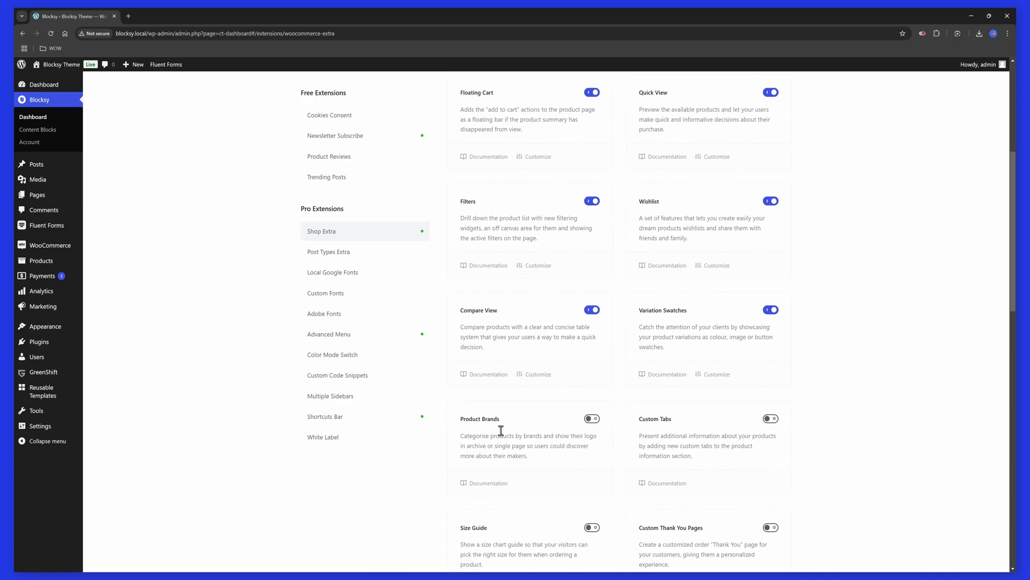
{"action": "scroll", "coordinate": [604, 437], "scroll_direction": "down", "scroll_amount": 2}
{"action": "scroll", "coordinate": [636, 431], "scroll_direction": "down", "scroll_amount": 2}
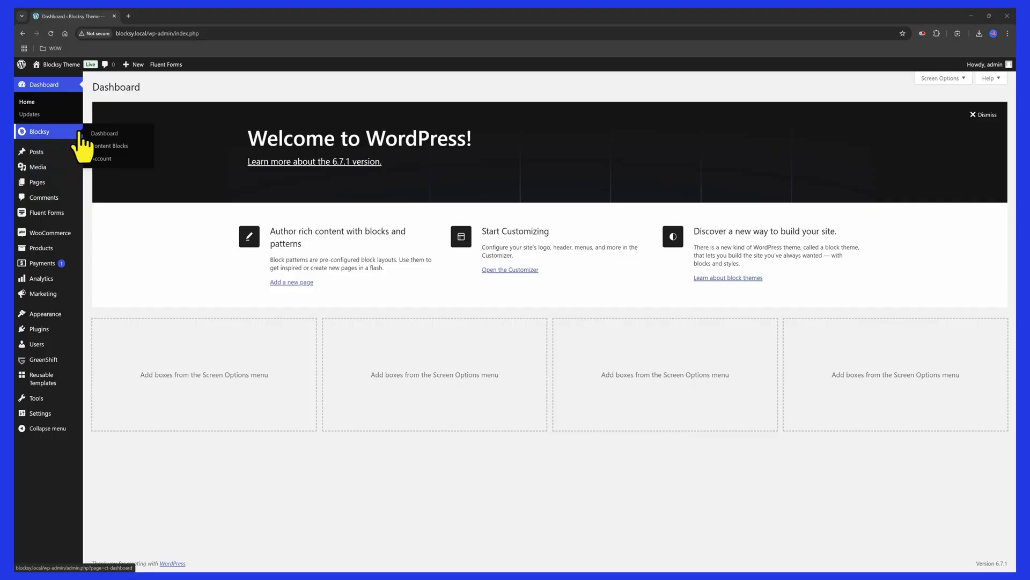
{"action": "left_click", "coordinate": [103, 134]}
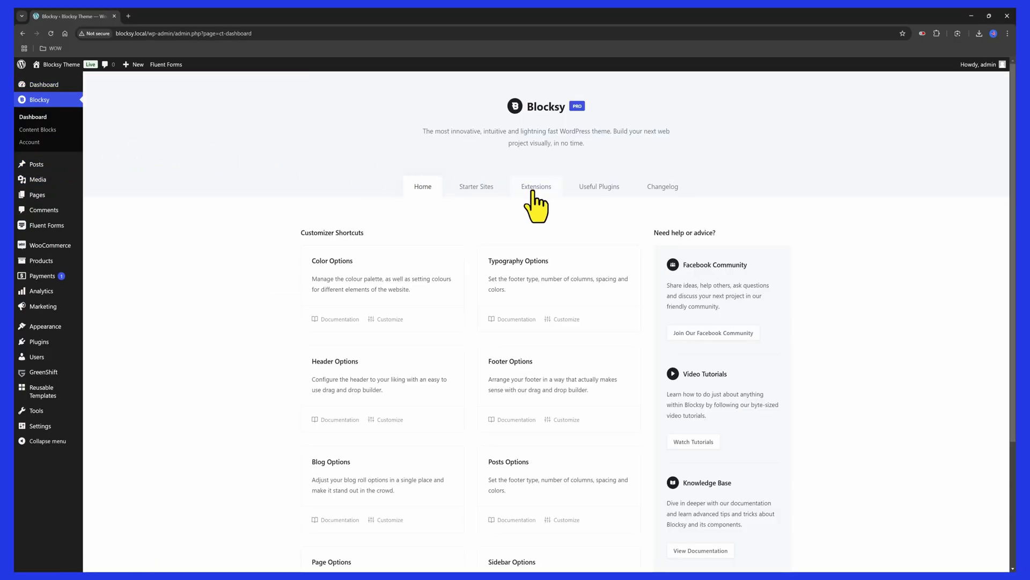
{"action": "left_click", "coordinate": [536, 192]}
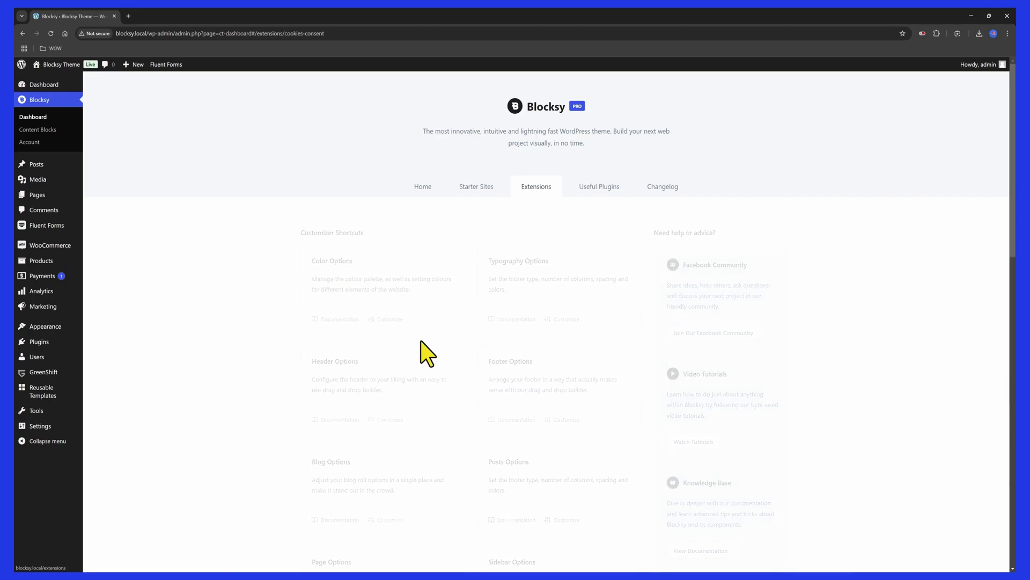
{"action": "left_click", "coordinate": [335, 371]}
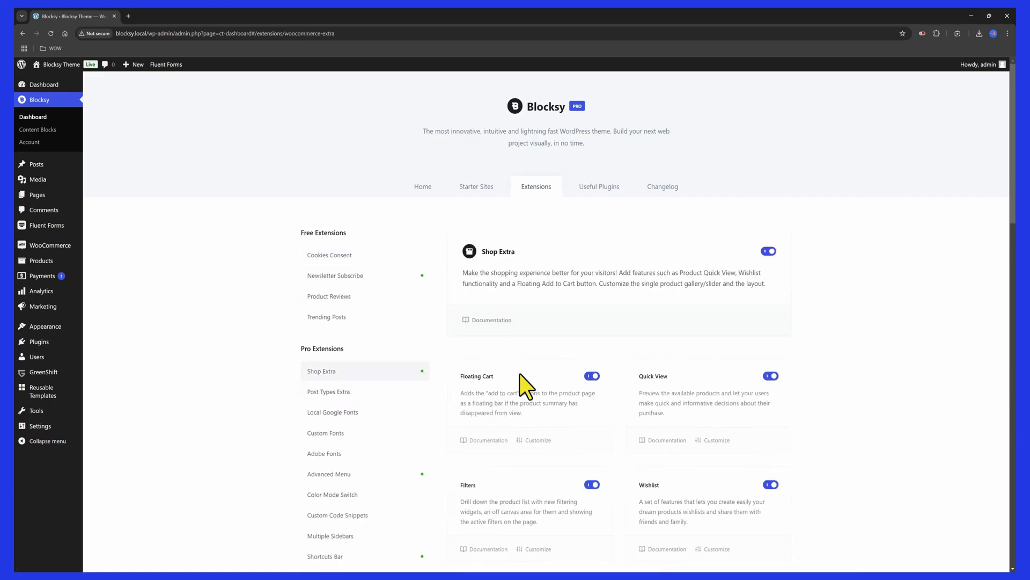
{"action": "scroll", "coordinate": [538, 385], "scroll_direction": "down", "scroll_amount": 4}
{"action": "scroll", "coordinate": [598, 393], "scroll_direction": "down", "scroll_amount": 2}
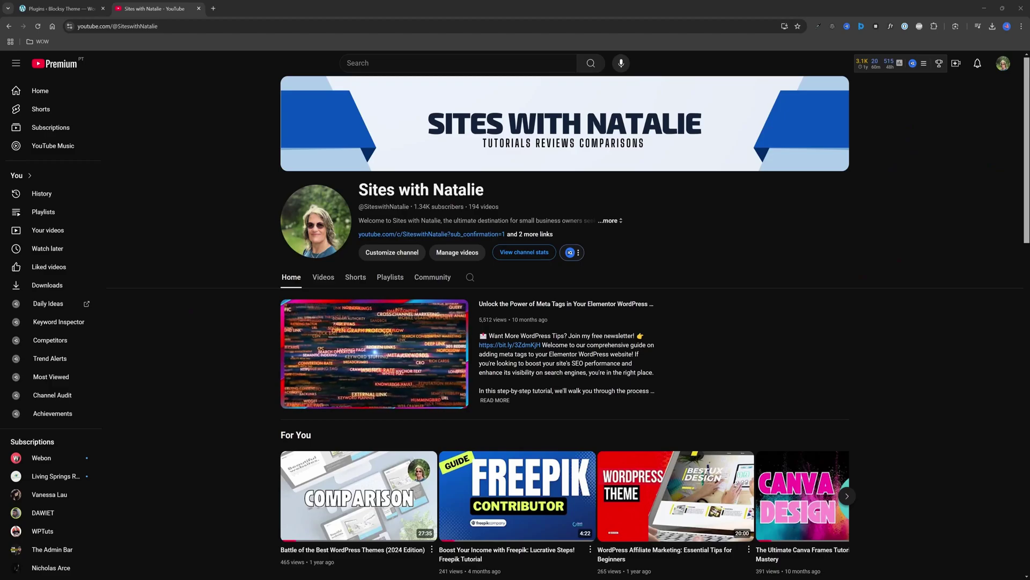
Preview the live site from Visit Site in a new tab, then close it
{"action": "left_click", "coordinate": [527, 235]}
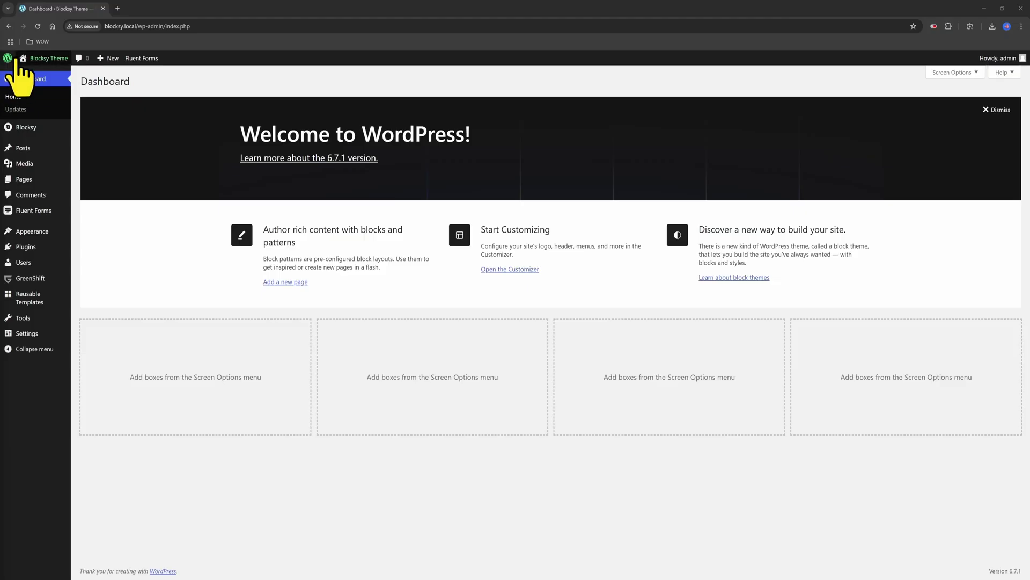
{"action": "mouse_move", "coordinate": [48, 58]}
{"action": "right_click", "coordinate": [36, 74]}
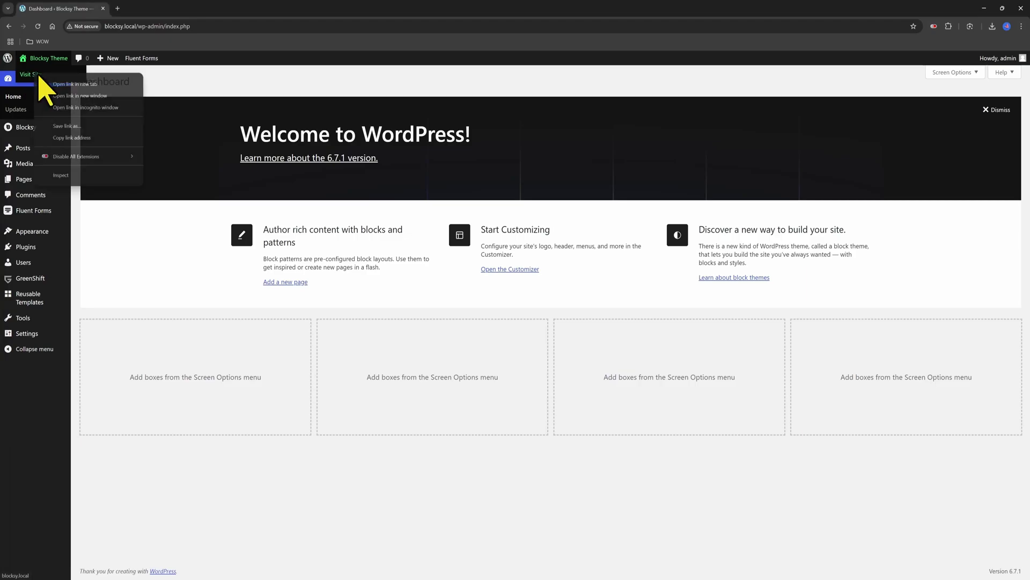
{"action": "left_click", "coordinate": [88, 83]}
{"action": "left_click", "coordinate": [153, 8]}
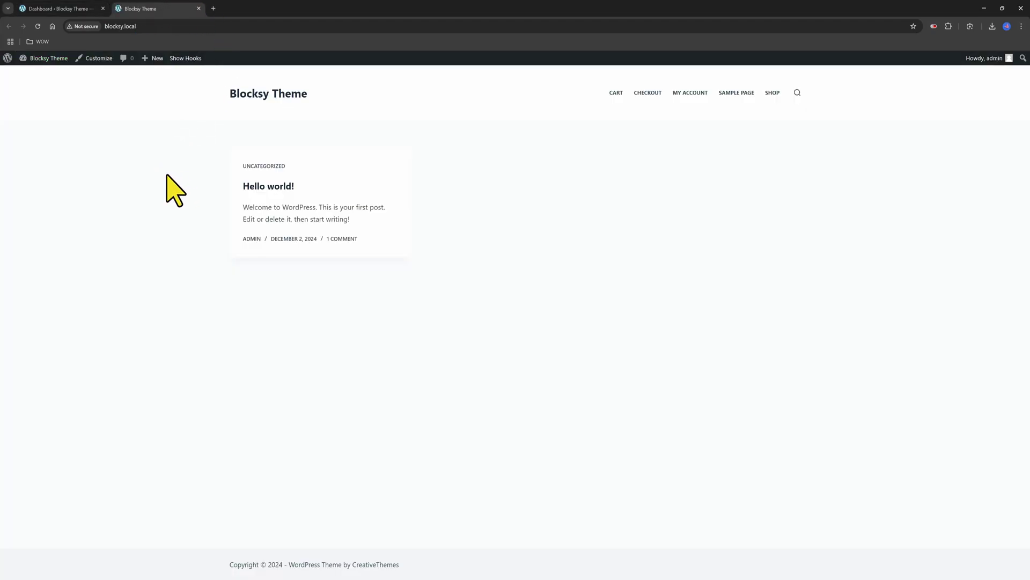
{"action": "left_click", "coordinate": [198, 8]}
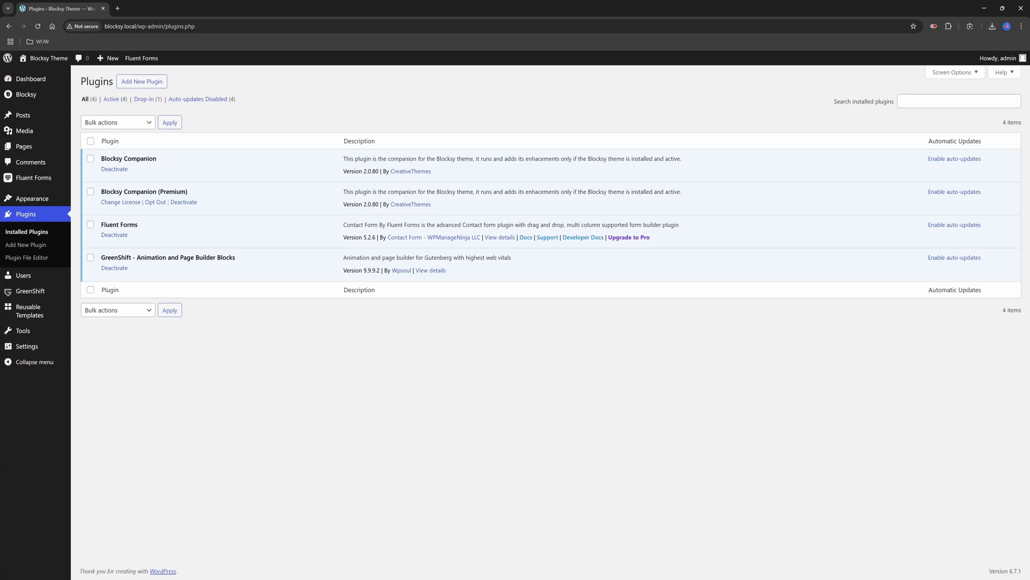
Filter Blocksy Starter Sites to Business and start importing Review Hub
{"action": "left_click", "coordinate": [26, 94]}
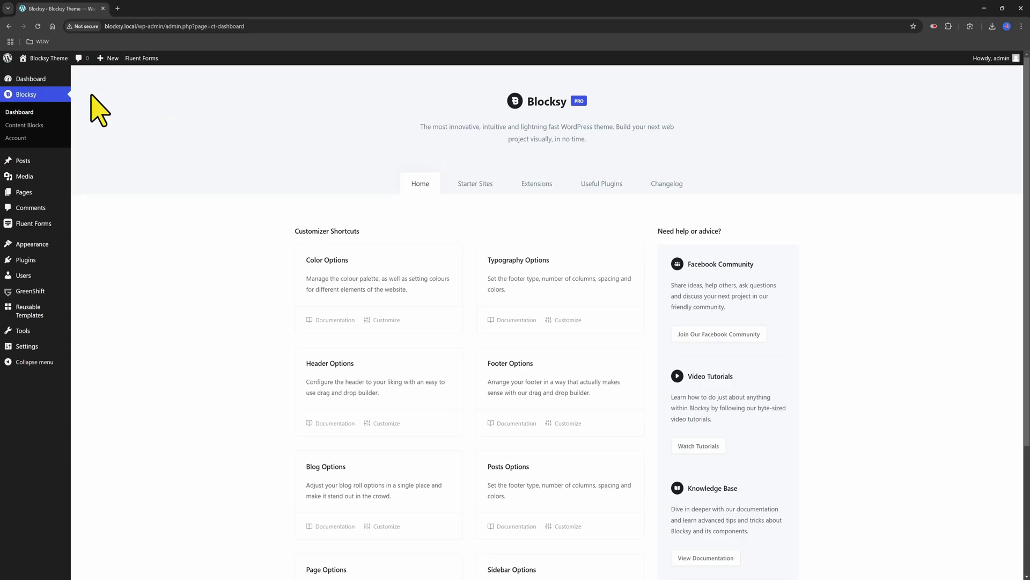
{"action": "left_click", "coordinate": [475, 185]}
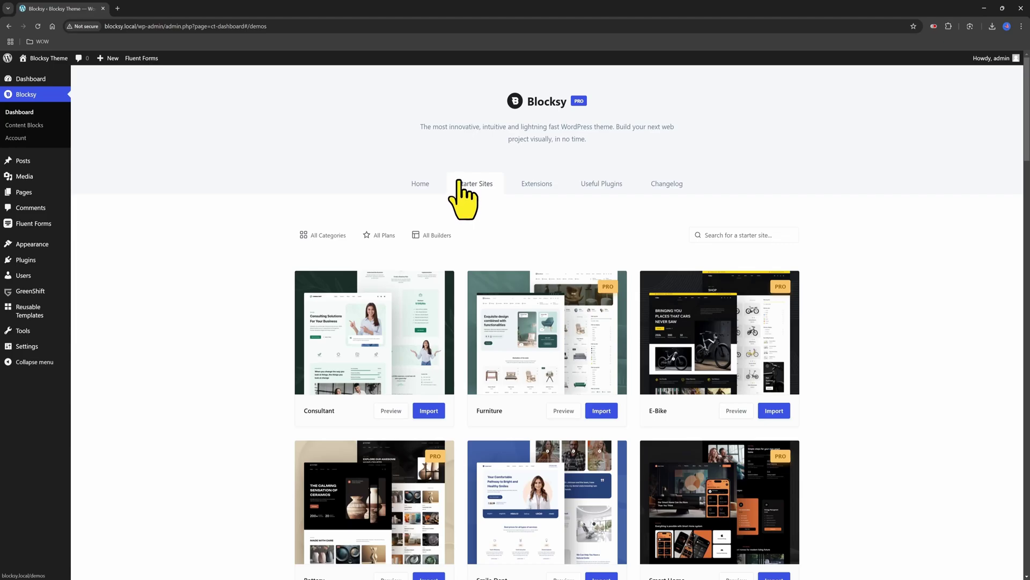
{"action": "scroll", "coordinate": [465, 193], "scroll_direction": "down", "scroll_amount": 1}
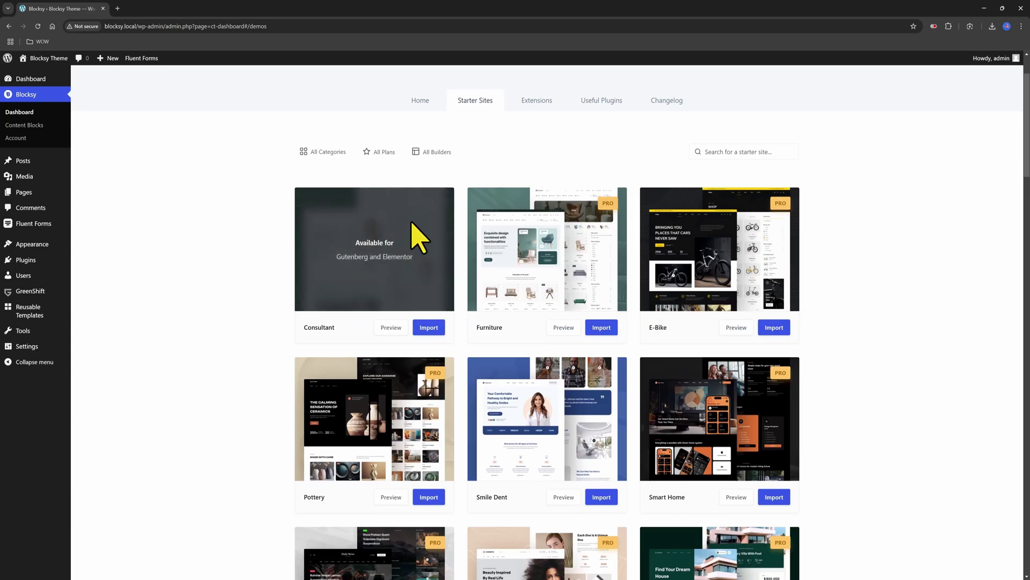
{"action": "scroll", "coordinate": [417, 274], "scroll_direction": "down", "scroll_amount": 1}
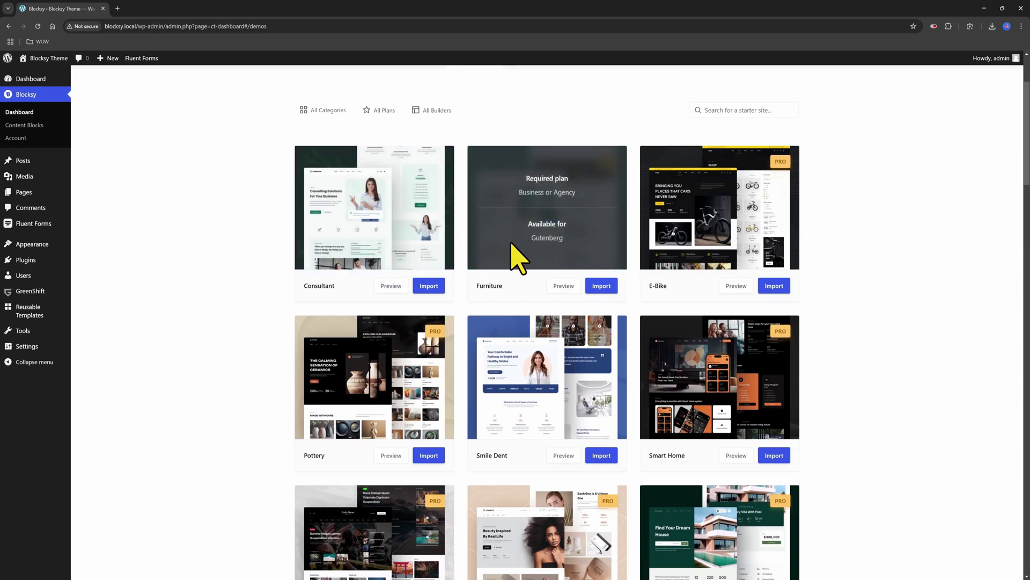
{"action": "scroll", "coordinate": [499, 354], "scroll_direction": "down", "scroll_amount": 2}
{"action": "scroll", "coordinate": [475, 387], "scroll_direction": "down", "scroll_amount": 2}
{"action": "scroll", "coordinate": [467, 371], "scroll_direction": "down", "scroll_amount": 2}
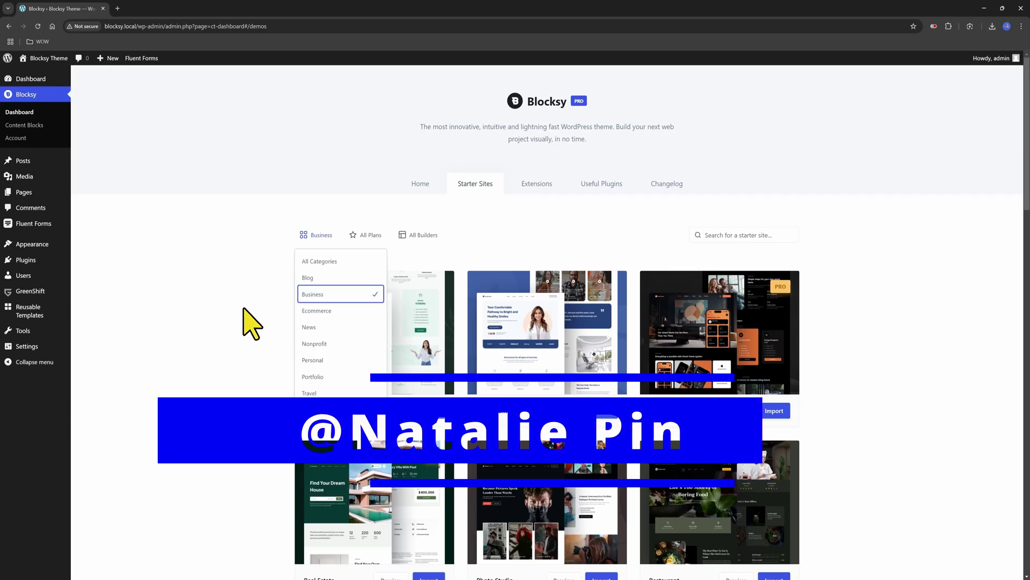
{"action": "scroll", "coordinate": [451, 306], "scroll_direction": "down", "scroll_amount": 2}
{"action": "scroll", "coordinate": [423, 315], "scroll_direction": "down", "scroll_amount": 2}
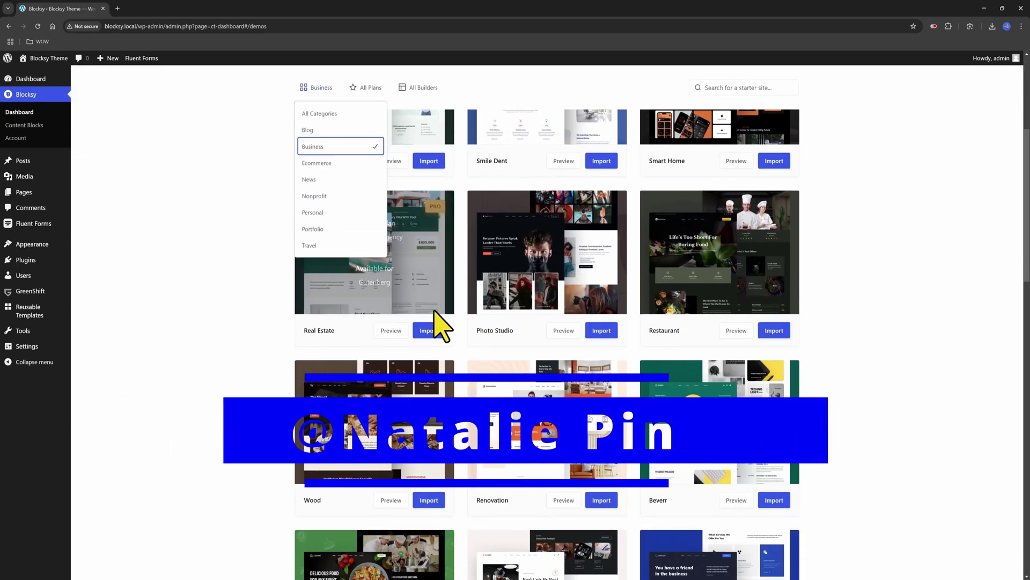
{"action": "scroll", "coordinate": [423, 315], "scroll_direction": "down", "scroll_amount": 3}
{"action": "scroll", "coordinate": [386, 330], "scroll_direction": "down", "scroll_amount": 3}
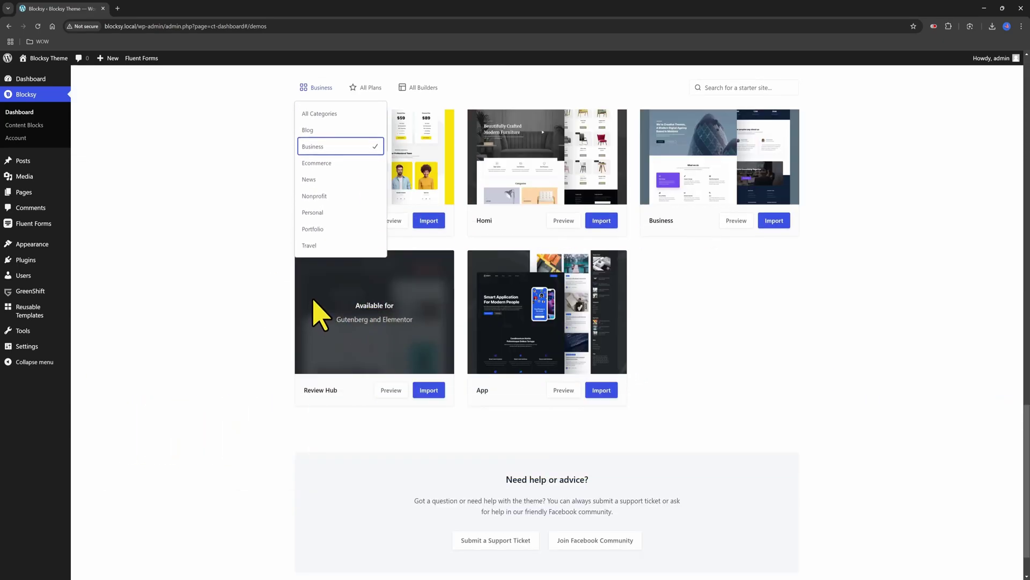
{"action": "left_click", "coordinate": [428, 390]}
{"action": "left_click", "coordinate": [428, 390]}
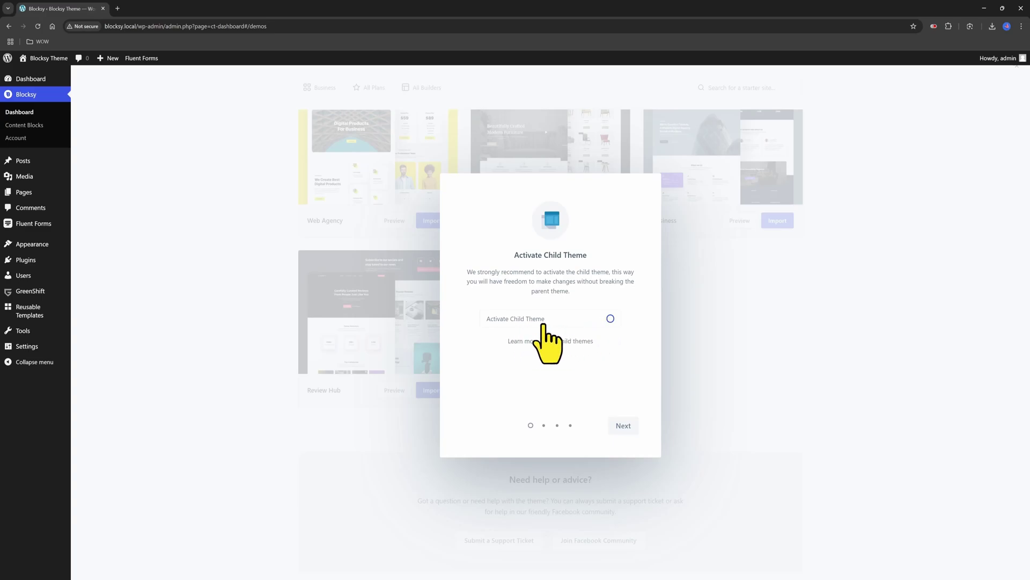
Skip the child theme, choose Gutenberg, accept the required plugins, and install with Clean Install
{"action": "left_click", "coordinate": [624, 426]}
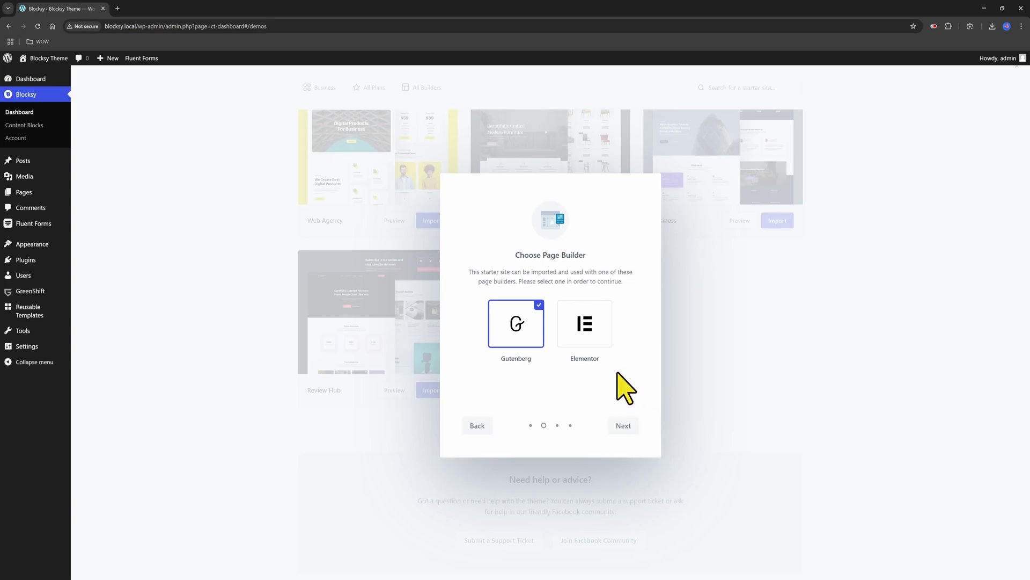
{"action": "left_click", "coordinate": [515, 323]}
{"action": "left_click", "coordinate": [623, 425]}
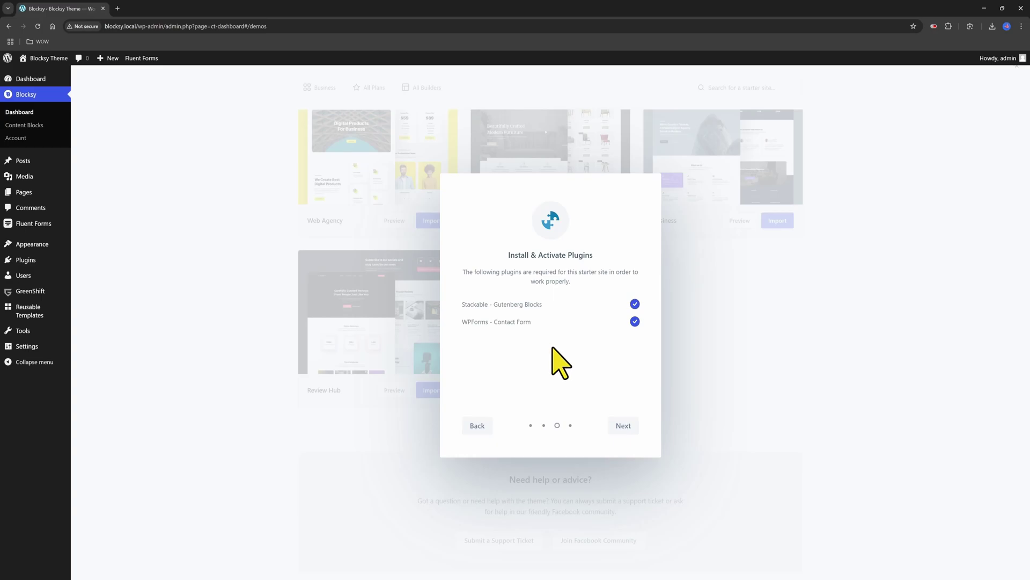
{"action": "left_click", "coordinate": [623, 426]}
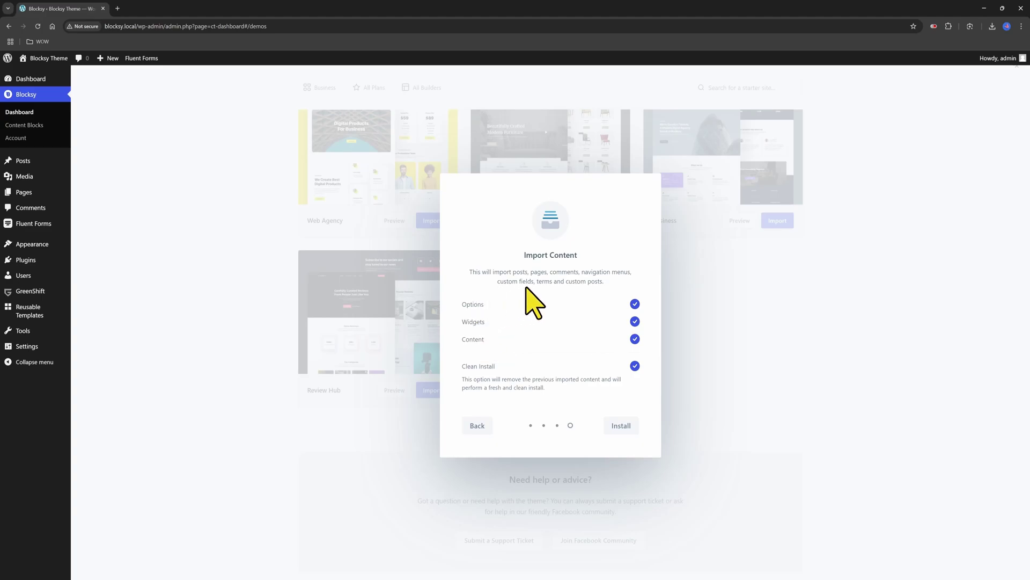
{"action": "left_click", "coordinate": [621, 425]}
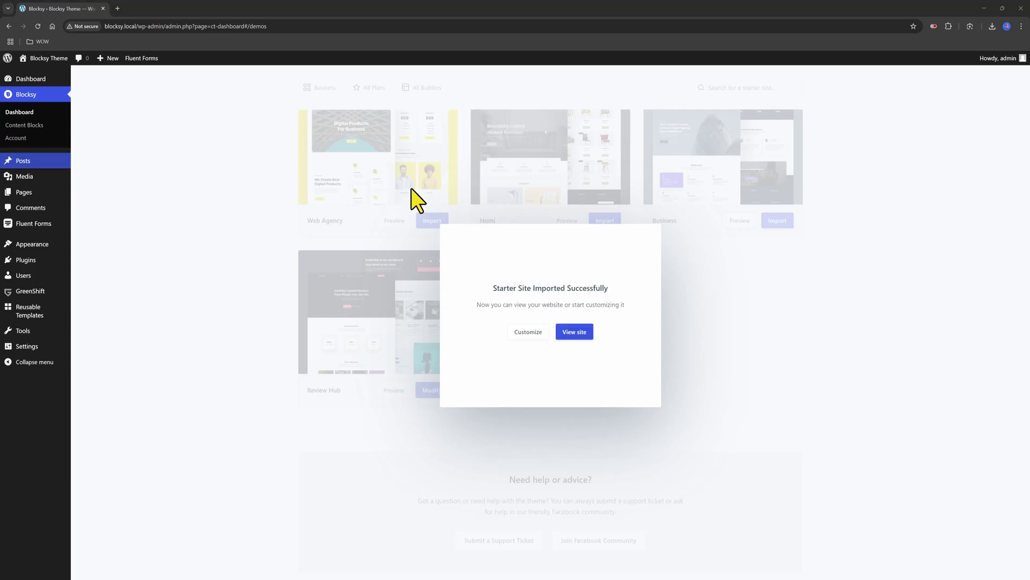
View the imported Review Hub front page and open all reviews in the Drones category
{"action": "left_click", "coordinate": [575, 332]}
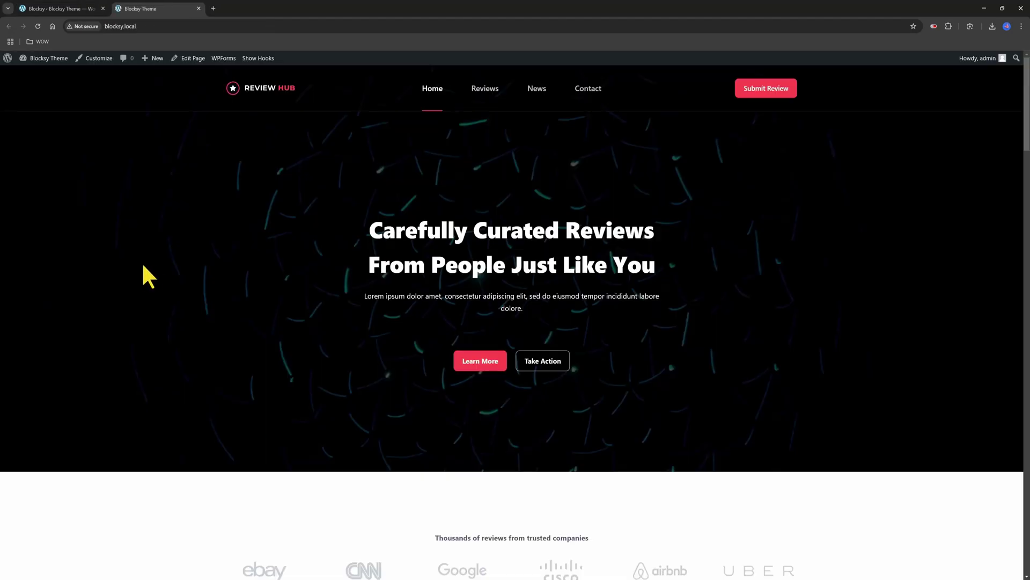
{"action": "scroll", "coordinate": [156, 276], "scroll_direction": "down", "scroll_amount": 1}
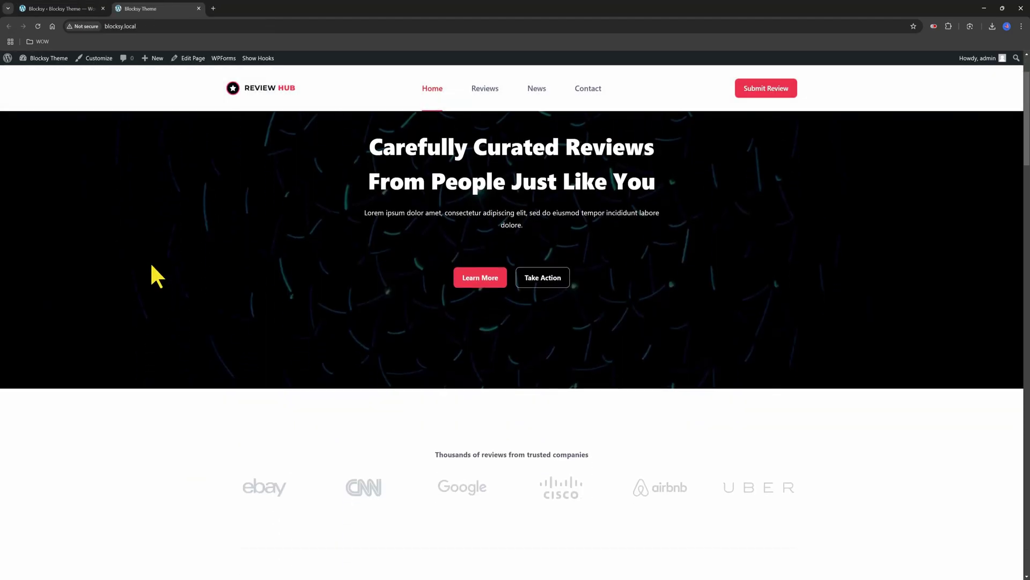
{"action": "scroll", "coordinate": [157, 262], "scroll_direction": "down", "scroll_amount": 1}
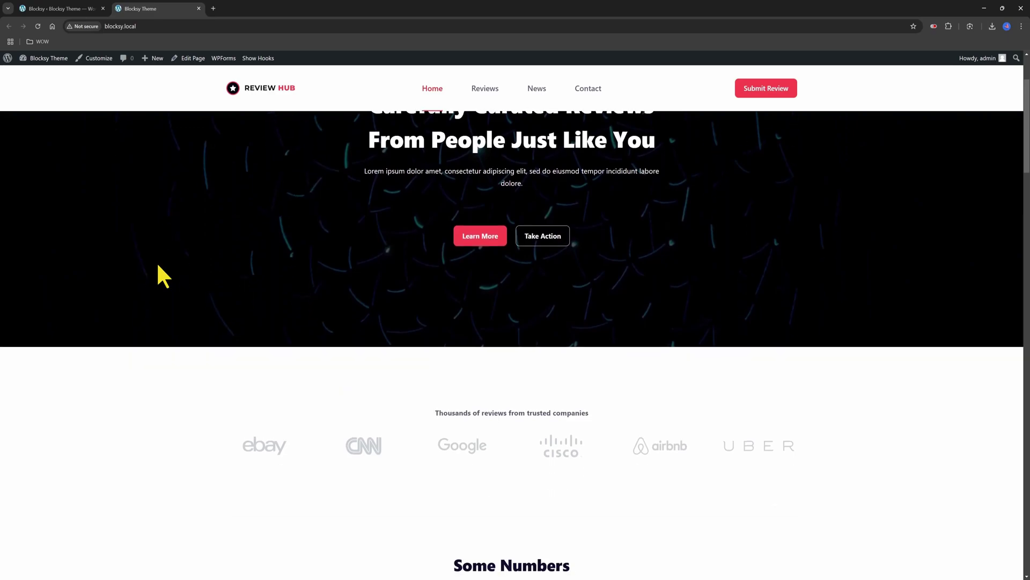
{"action": "scroll", "coordinate": [156, 262], "scroll_direction": "down", "scroll_amount": 1}
{"action": "scroll", "coordinate": [162, 276], "scroll_direction": "down", "scroll_amount": 1}
{"action": "scroll", "coordinate": [163, 276], "scroll_direction": "down", "scroll_amount": 1}
{"action": "scroll", "coordinate": [163, 276], "scroll_direction": "down", "scroll_amount": 1}
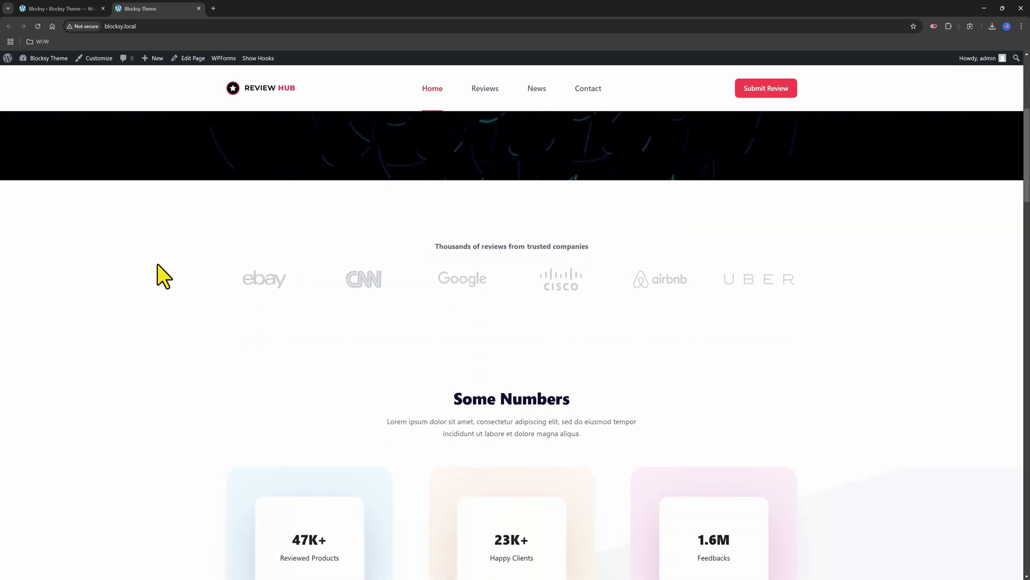
{"action": "scroll", "coordinate": [163, 276], "scroll_direction": "down", "scroll_amount": 1}
{"action": "scroll", "coordinate": [163, 277], "scroll_direction": "down", "scroll_amount": 1}
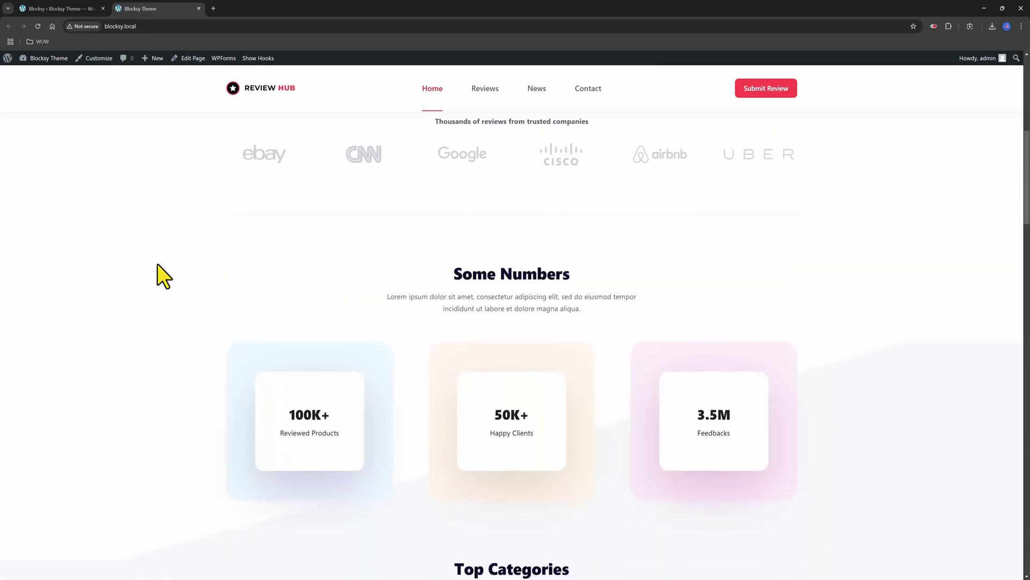
{"action": "scroll", "coordinate": [162, 277], "scroll_direction": "down", "scroll_amount": 1}
{"action": "scroll", "coordinate": [163, 276], "scroll_direction": "down", "scroll_amount": 1}
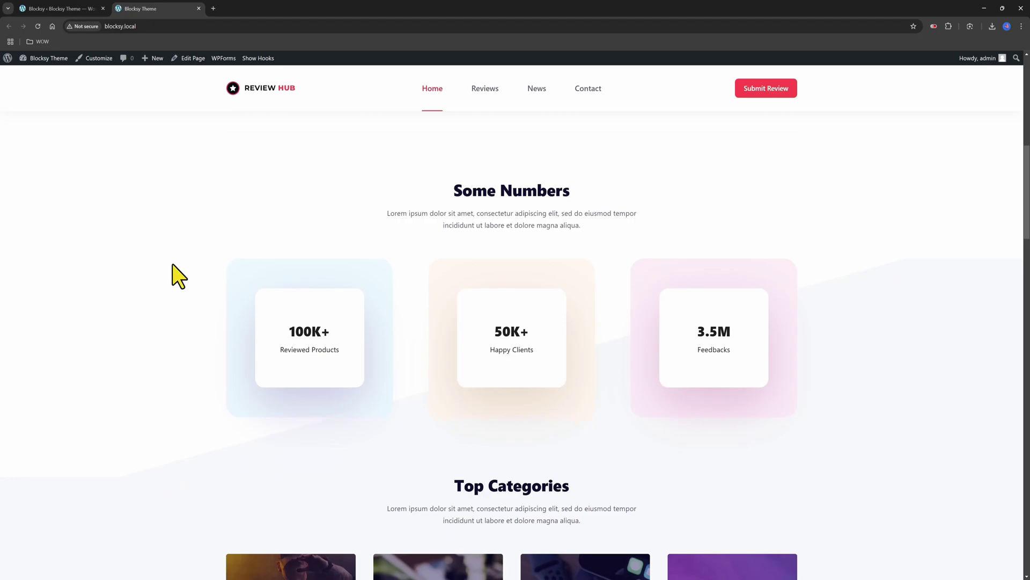
{"action": "scroll", "coordinate": [173, 263], "scroll_direction": "down", "scroll_amount": 1}
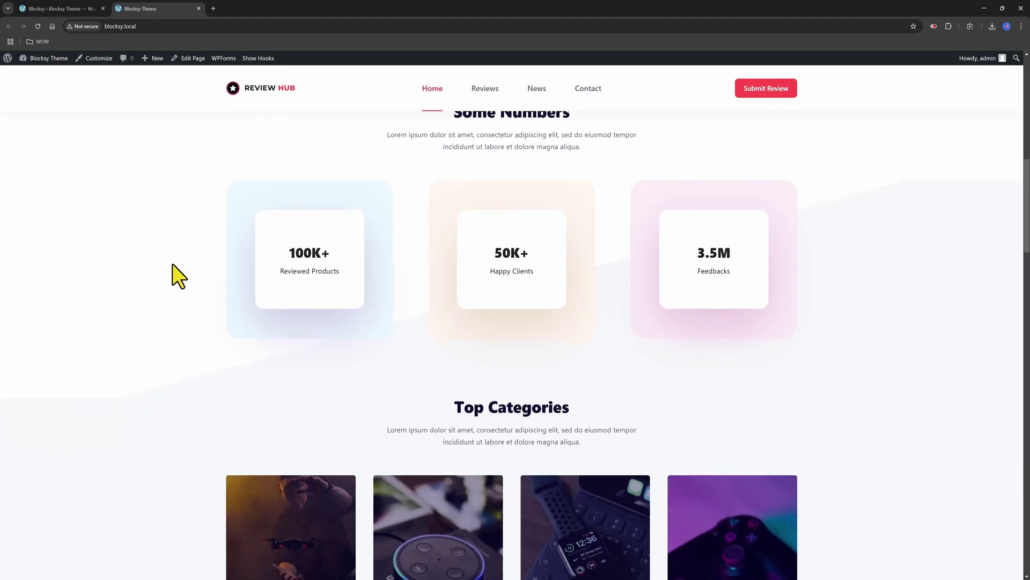
{"action": "scroll", "coordinate": [173, 263], "scroll_direction": "down", "scroll_amount": 1}
{"action": "scroll", "coordinate": [173, 263], "scroll_direction": "down", "scroll_amount": 1}
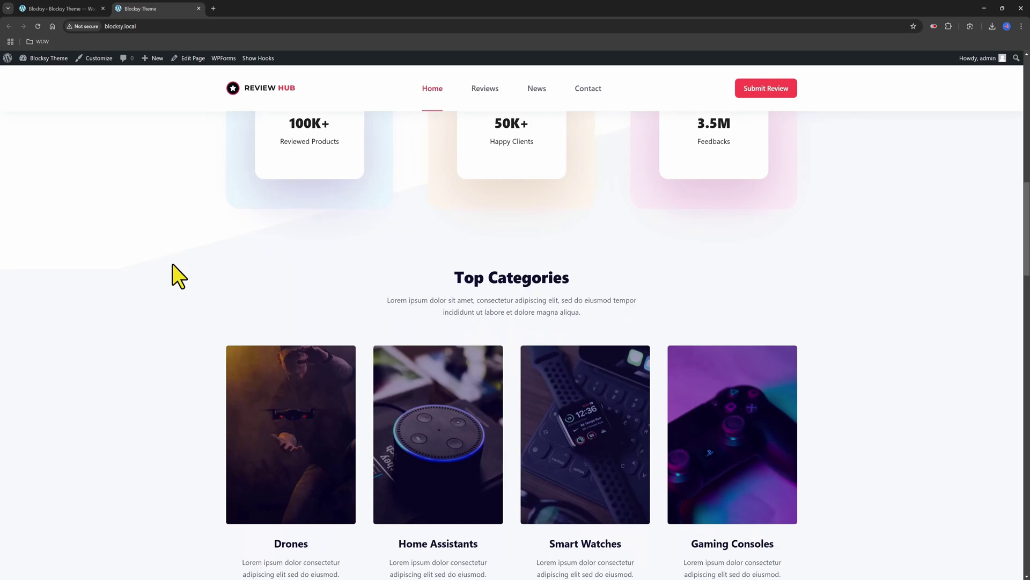
{"action": "scroll", "coordinate": [180, 265], "scroll_direction": "down", "scroll_amount": 1}
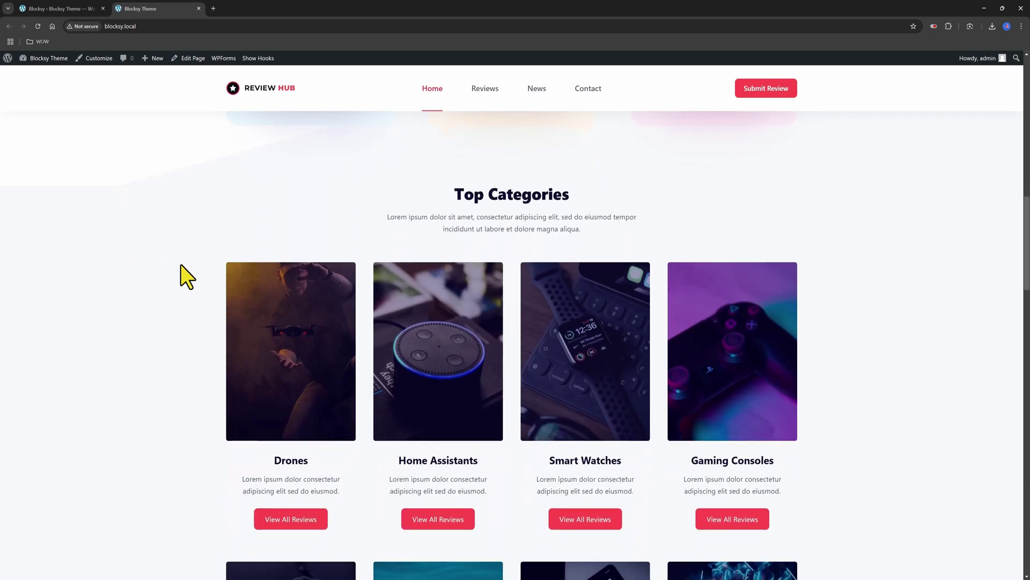
{"action": "scroll", "coordinate": [181, 264], "scroll_direction": "down", "scroll_amount": 1}
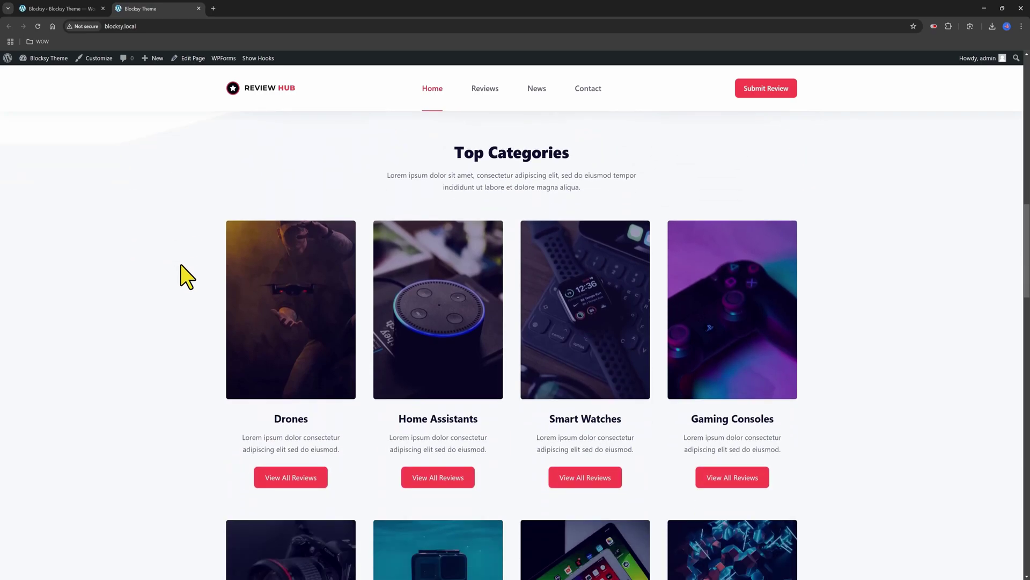
{"action": "scroll", "coordinate": [181, 264], "scroll_direction": "down", "scroll_amount": 2}
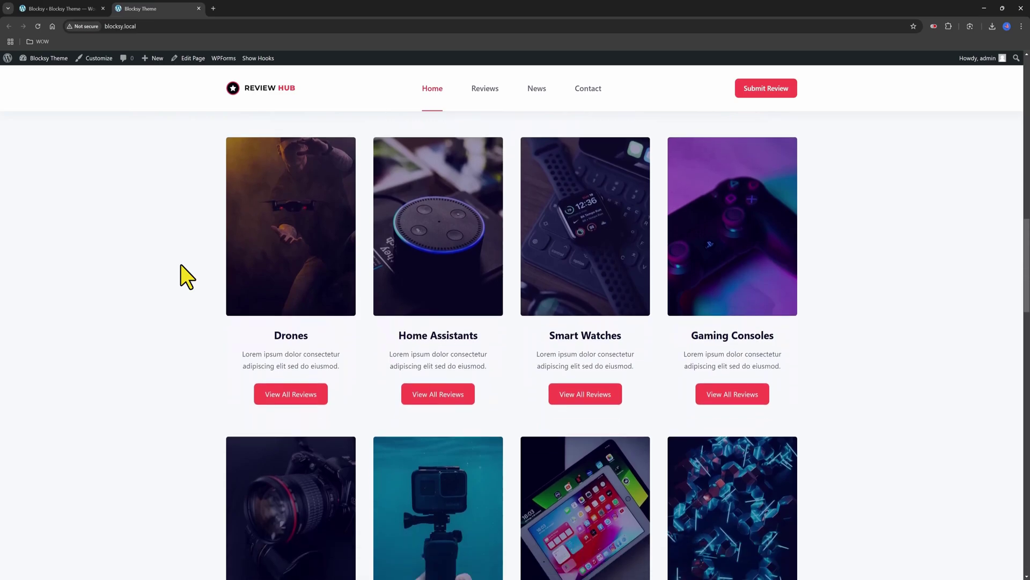
{"action": "scroll", "coordinate": [181, 264], "scroll_direction": "down", "scroll_amount": 2}
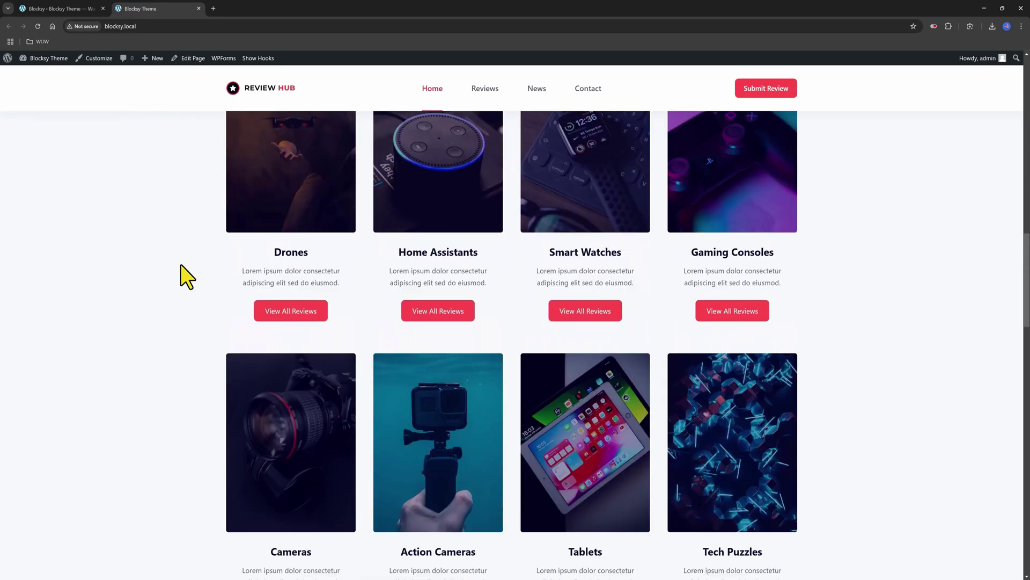
{"action": "left_click", "coordinate": [302, 318]}
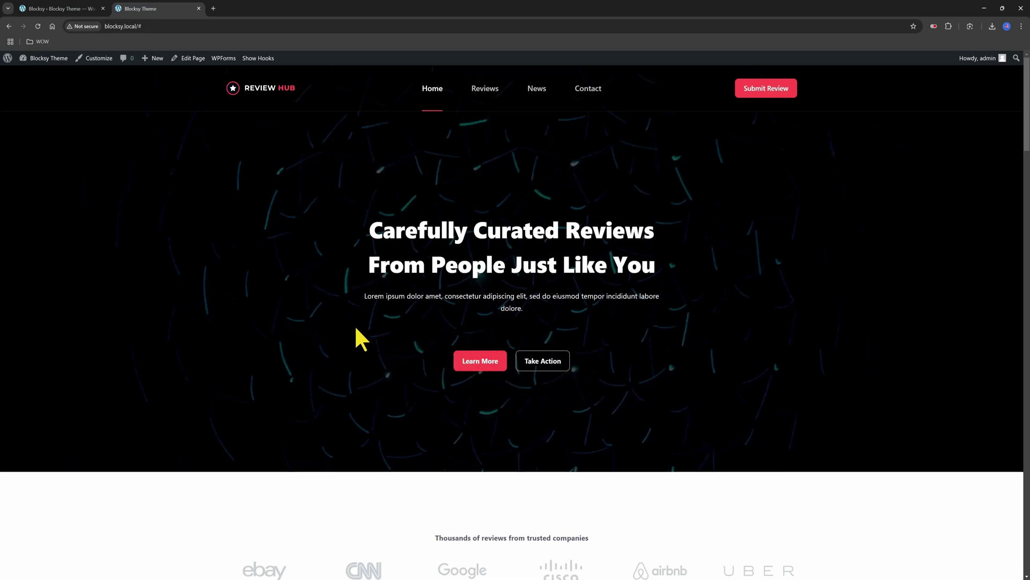
{"action": "scroll", "coordinate": [362, 324], "scroll_direction": "down", "scroll_amount": 5}
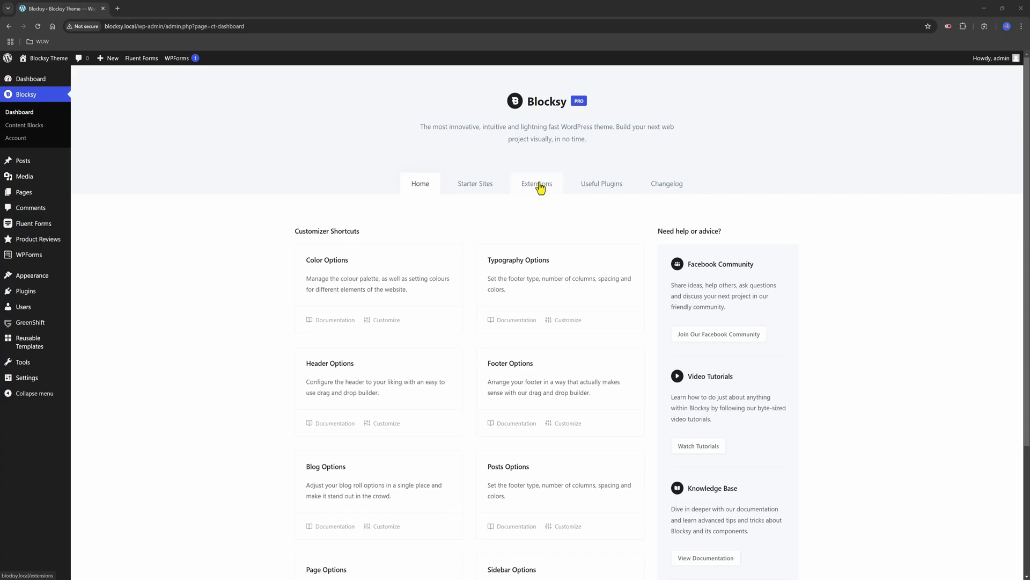
Show the Product Reviews extension settings, then open the All Reviews list
{"action": "left_click", "coordinate": [541, 188]}
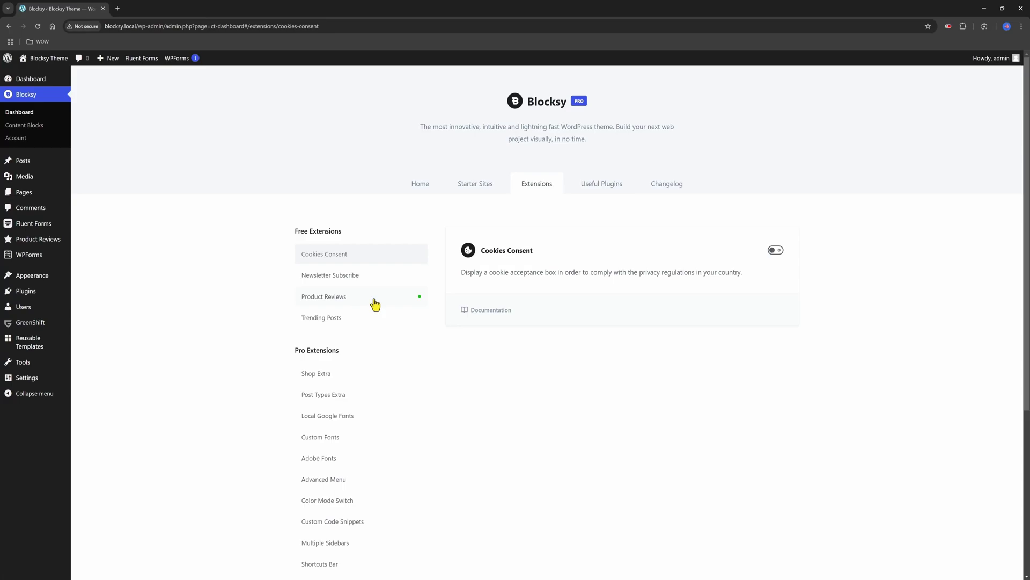
{"action": "left_click", "coordinate": [375, 303]}
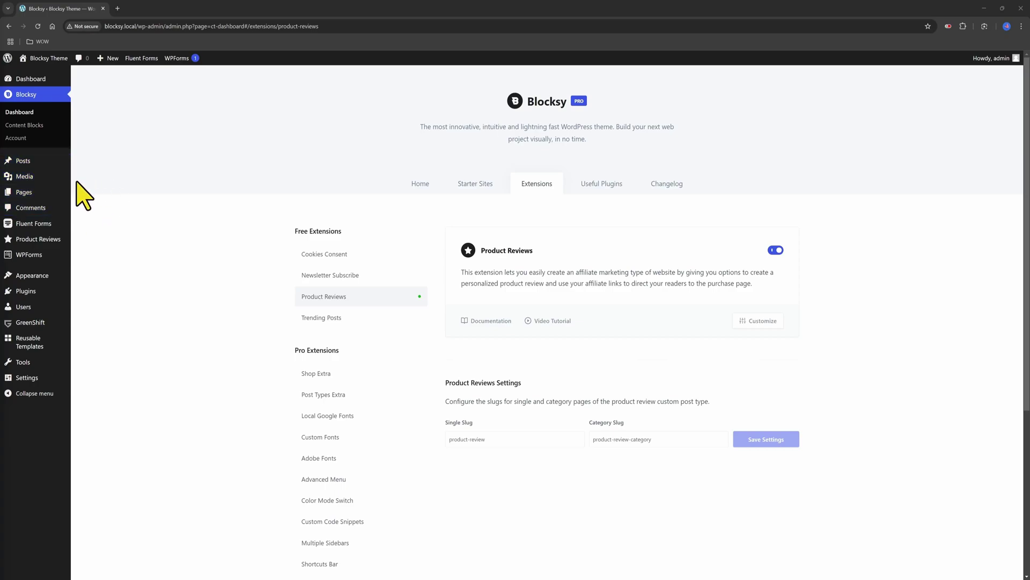
{"action": "left_click", "coordinate": [93, 241]}
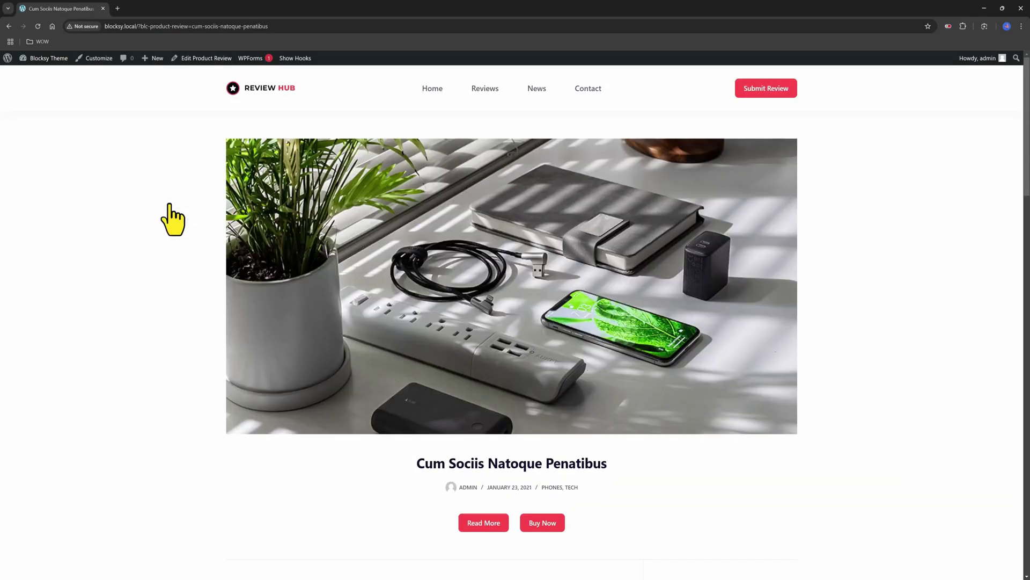
{"action": "scroll", "coordinate": [193, 322], "scroll_direction": "down", "scroll_amount": 1}
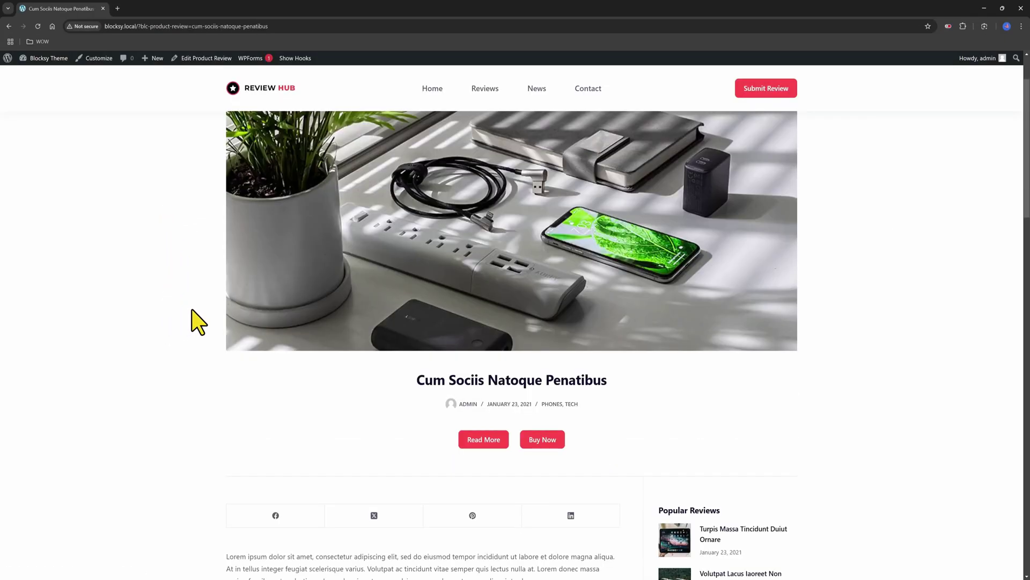
{"action": "scroll", "coordinate": [197, 321], "scroll_direction": "down", "scroll_amount": 1}
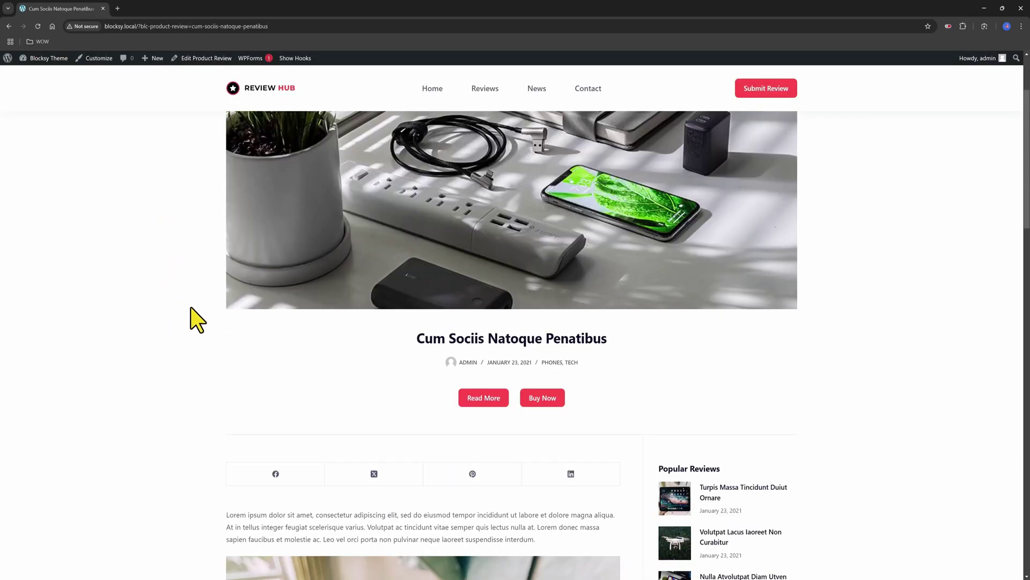
{"action": "scroll", "coordinate": [198, 318], "scroll_direction": "down", "scroll_amount": 2}
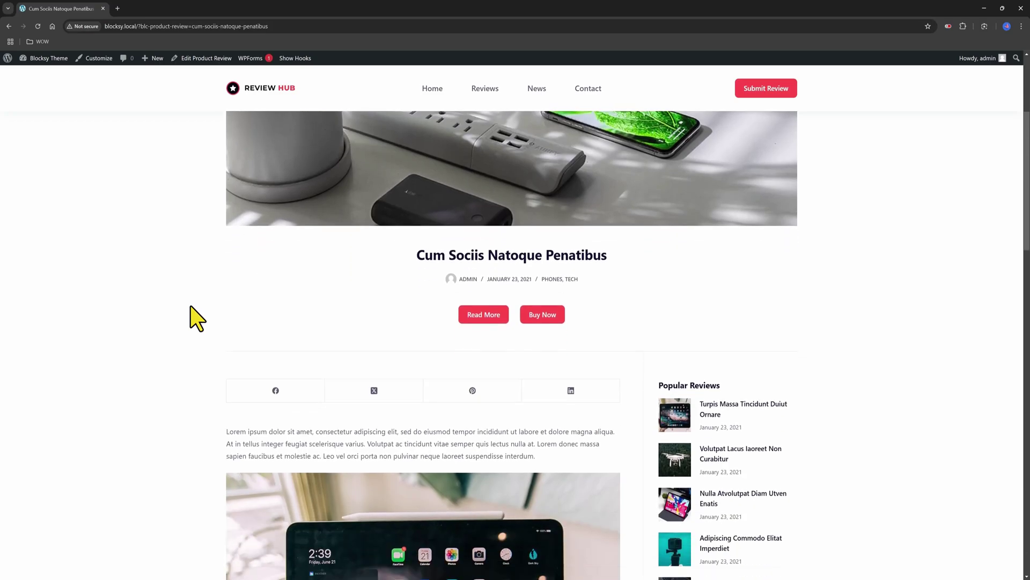
{"action": "scroll", "coordinate": [198, 319], "scroll_direction": "down", "scroll_amount": 1}
{"action": "scroll", "coordinate": [224, 322], "scroll_direction": "down", "scroll_amount": 2}
{"action": "scroll", "coordinate": [197, 322], "scroll_direction": "down", "scroll_amount": 2}
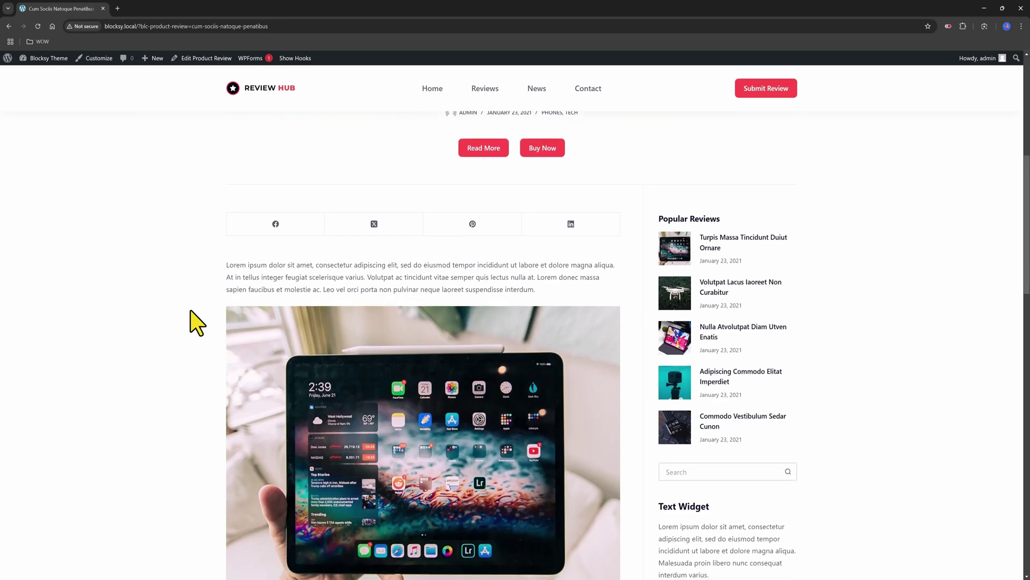
{"action": "scroll", "coordinate": [196, 322], "scroll_direction": "down", "scroll_amount": 2}
{"action": "scroll", "coordinate": [197, 322], "scroll_direction": "down", "scroll_amount": 2}
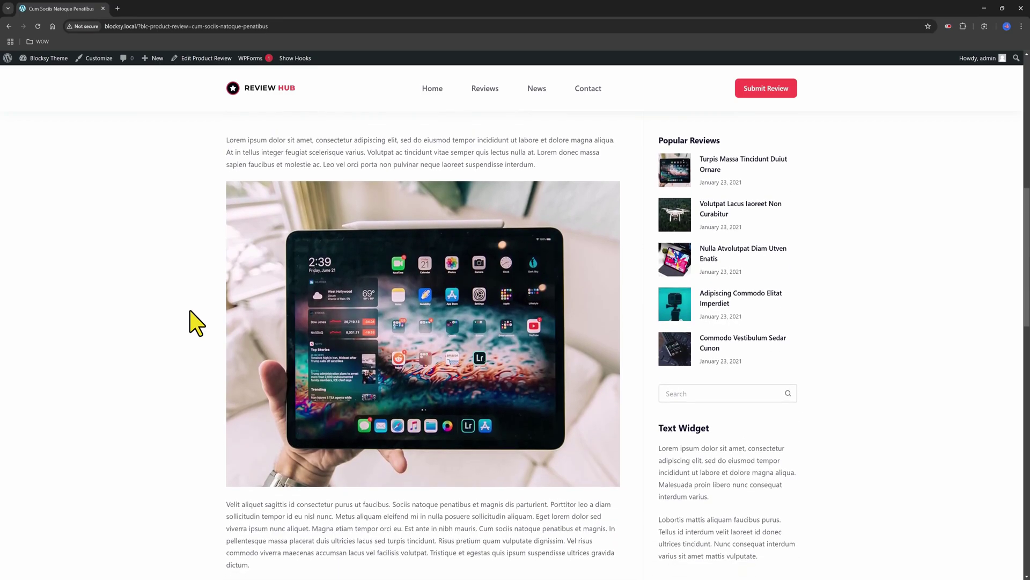
{"action": "scroll", "coordinate": [197, 322], "scroll_direction": "down", "scroll_amount": 2}
{"action": "scroll", "coordinate": [197, 322], "scroll_direction": "down", "scroll_amount": 2}
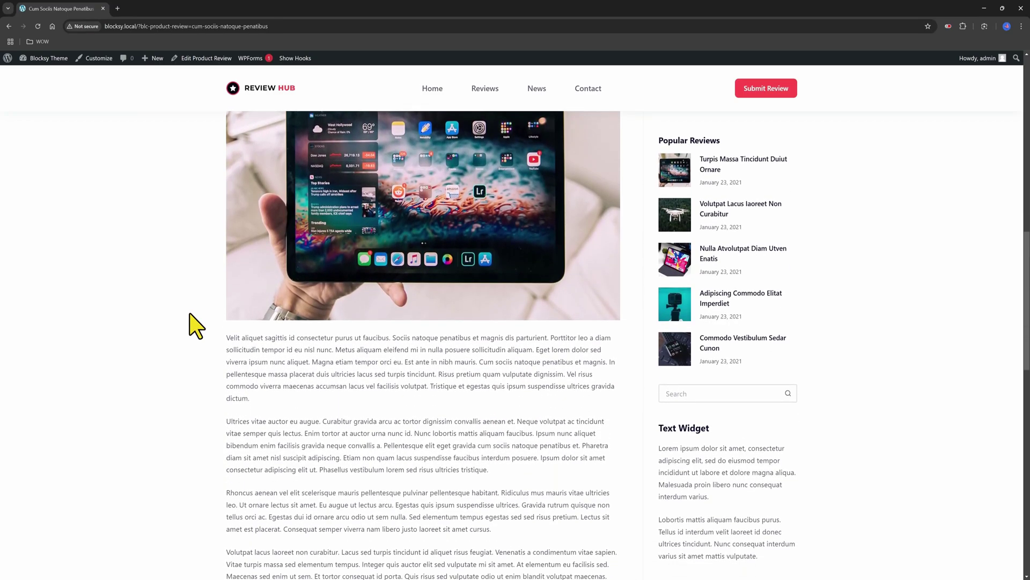
{"action": "scroll", "coordinate": [197, 325], "scroll_direction": "down", "scroll_amount": 2}
{"action": "scroll", "coordinate": [197, 325], "scroll_direction": "down", "scroll_amount": 2}
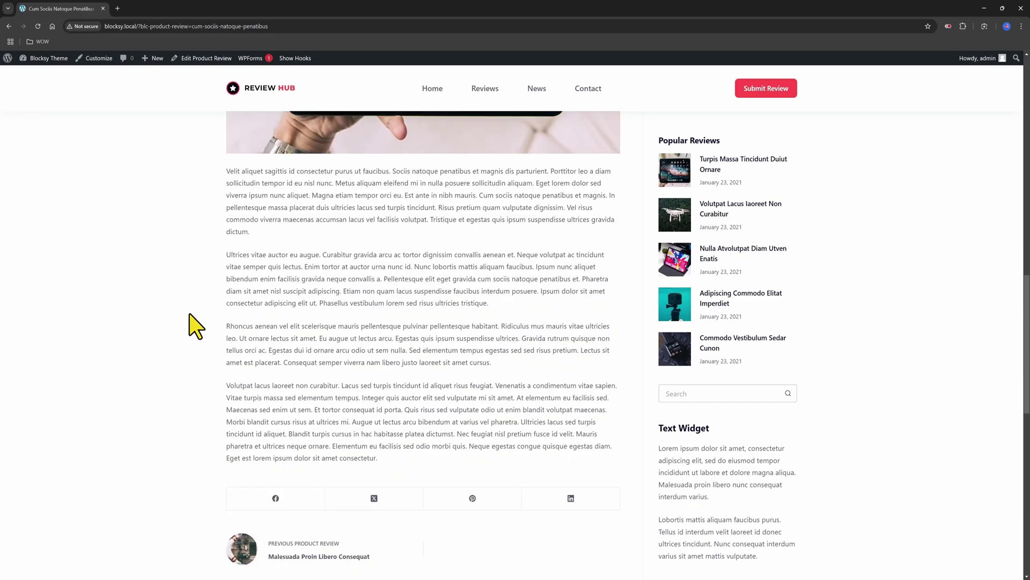
{"action": "scroll", "coordinate": [197, 325], "scroll_direction": "down", "scroll_amount": 1}
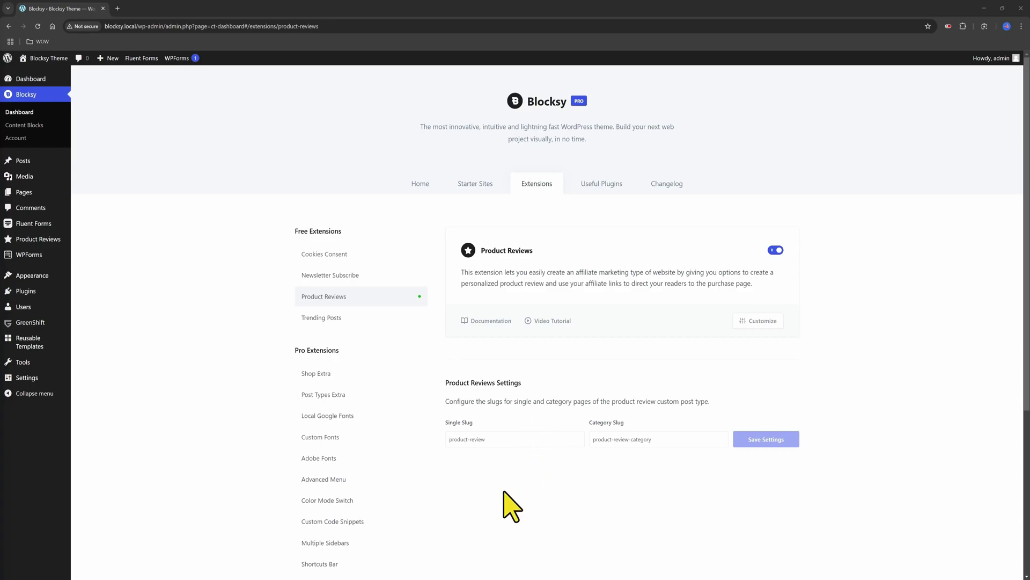
Change the Single Slug to 'resource' and Category Slug to 'resources-categories', then save
{"action": "left_click", "coordinate": [479, 439]}
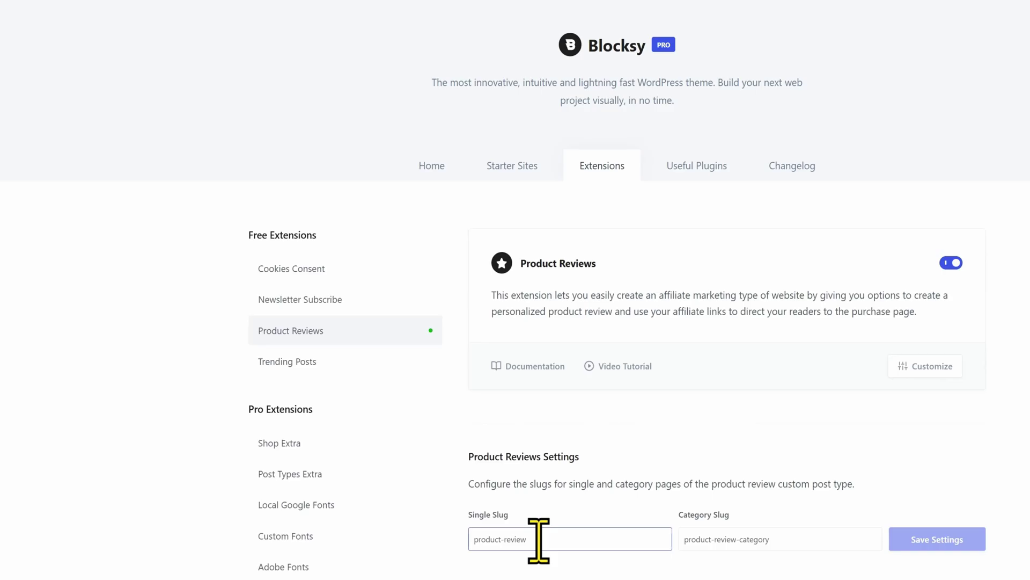
{"action": "double_click", "coordinate": [540, 539]}
{"action": "type", "text": "reso"}
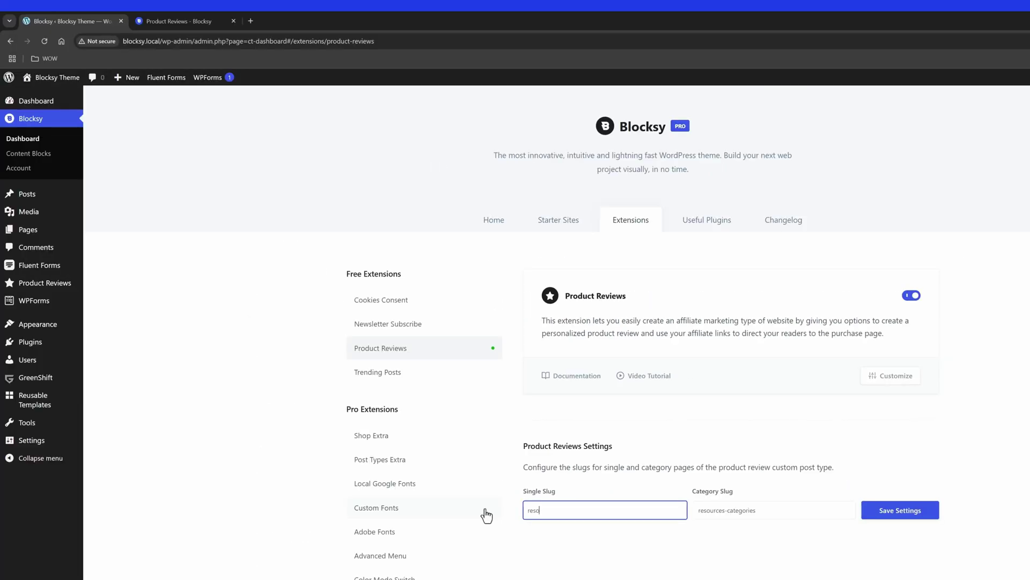
{"action": "type", "text": "urce"}
{"action": "left_click", "coordinate": [771, 510]}
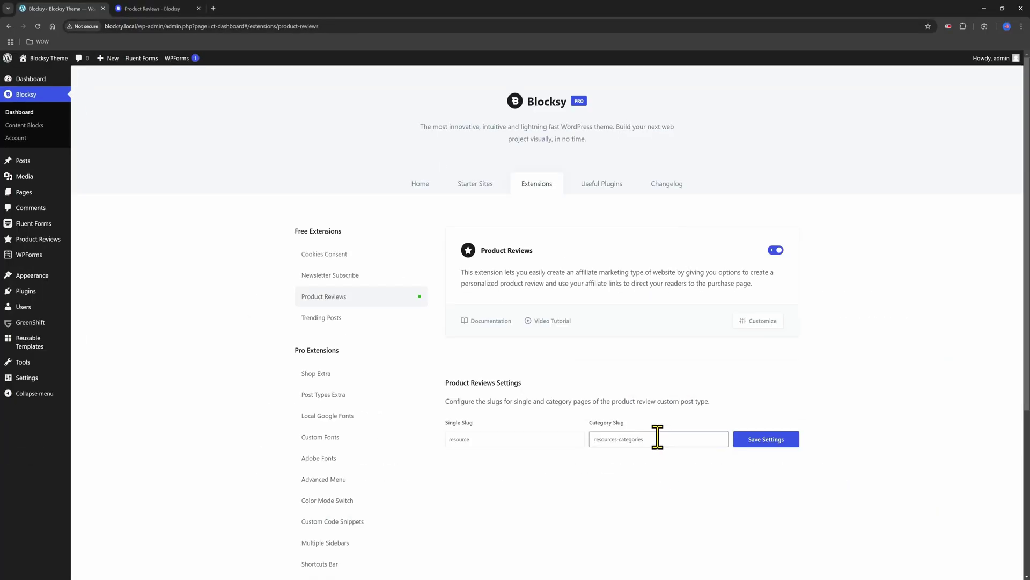
{"action": "double_click", "coordinate": [658, 440]}
{"action": "key", "text": "BackSpace"}
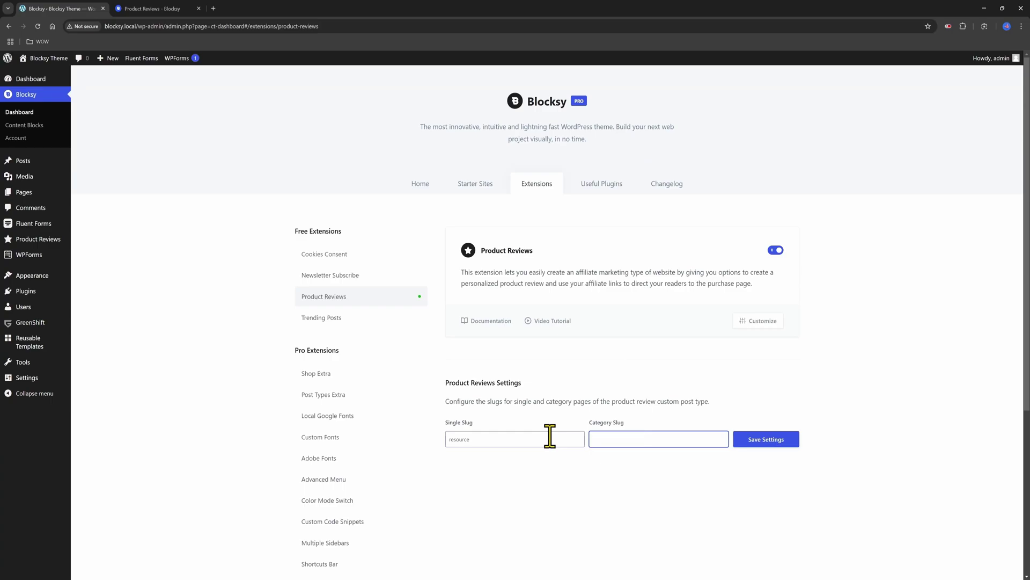
{"action": "type", "text": "resources-"}
{"action": "type", "text": "categor"}
{"action": "type", "text": "ies"}
{"action": "left_click", "coordinate": [789, 442]}
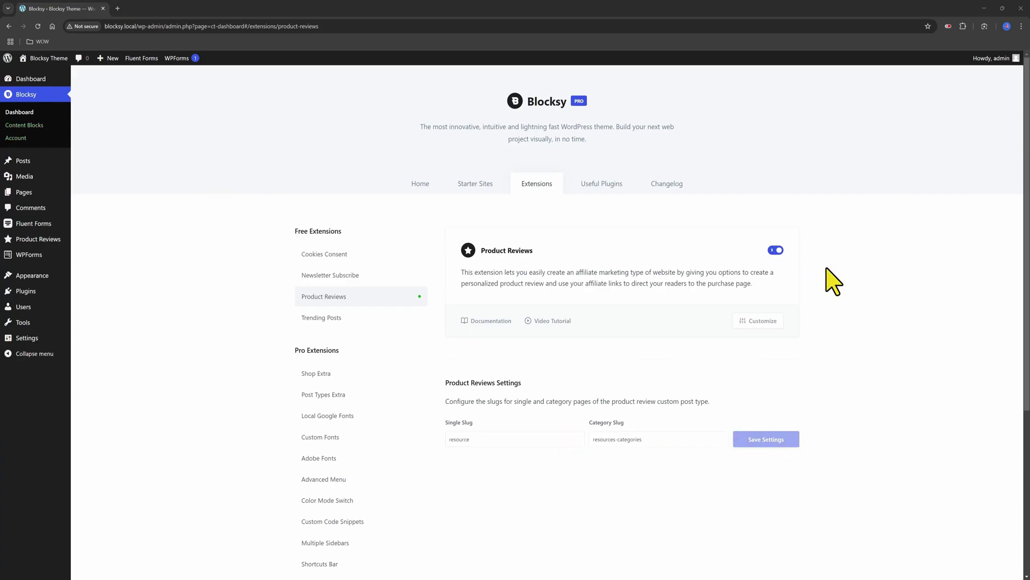
Set the reviews archive to 3 columns and 9 posts, then open Product Reviews Title
{"action": "left_click", "coordinate": [760, 320]}
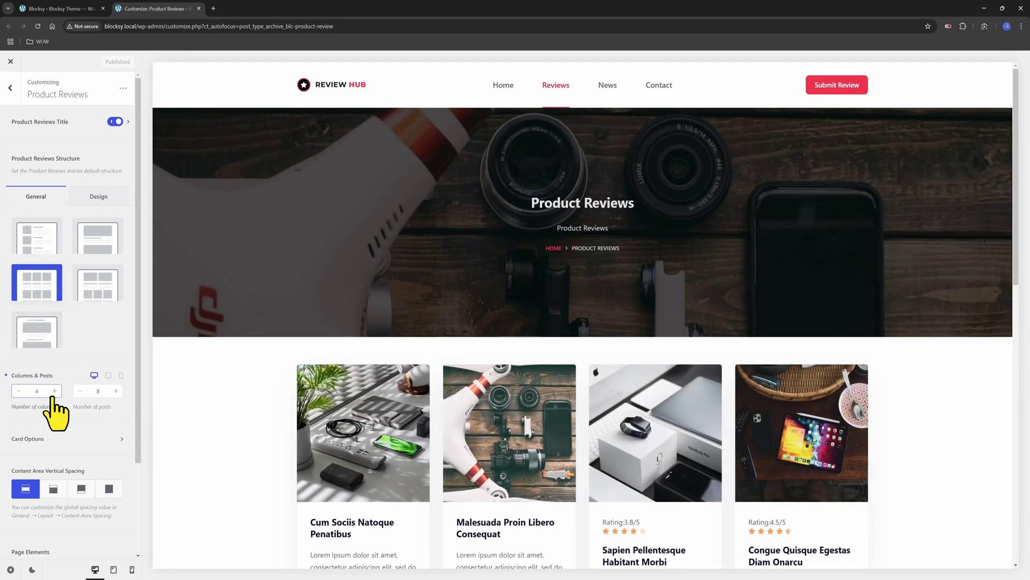
{"action": "left_click", "coordinate": [18, 391]}
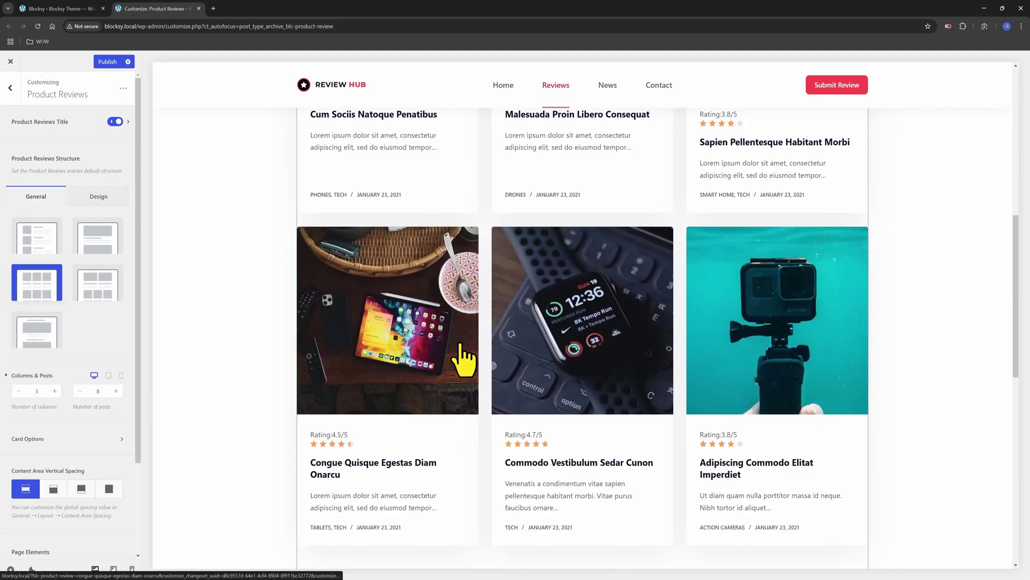
{"action": "scroll", "coordinate": [459, 342], "scroll_direction": "down", "scroll_amount": 4}
{"action": "scroll", "coordinate": [459, 342], "scroll_direction": "down", "scroll_amount": 1}
{"action": "scroll", "coordinate": [459, 342], "scroll_direction": "up", "scroll_amount": 3}
{"action": "left_click", "coordinate": [116, 391]}
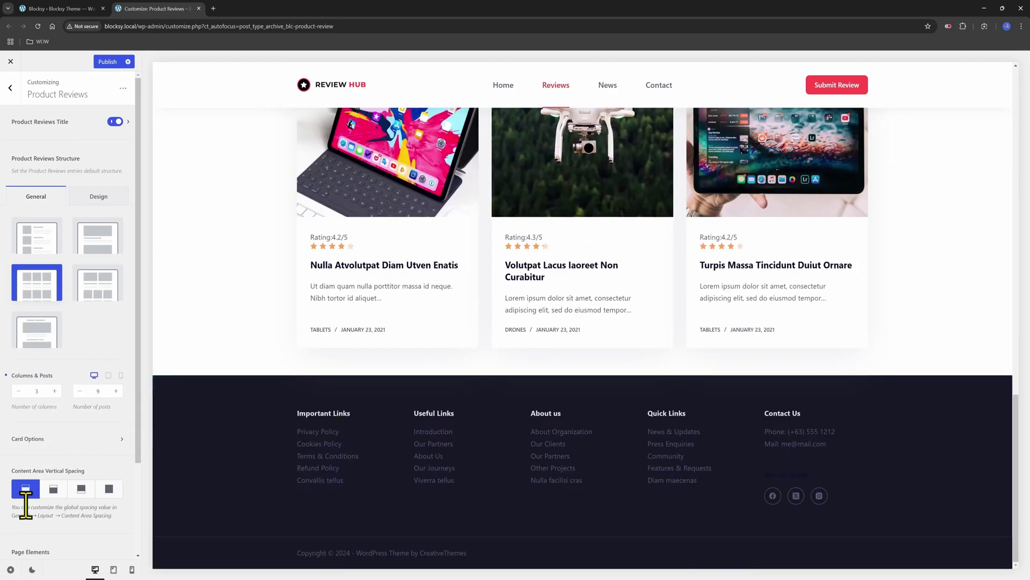
{"action": "left_click", "coordinate": [26, 493]}
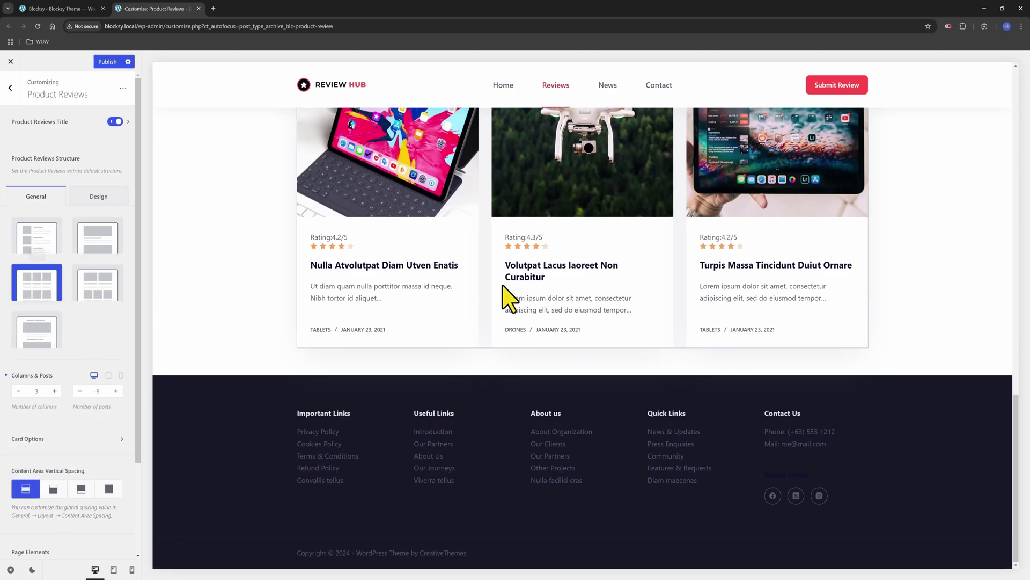
{"action": "scroll", "coordinate": [386, 322], "scroll_direction": "up", "scroll_amount": 3}
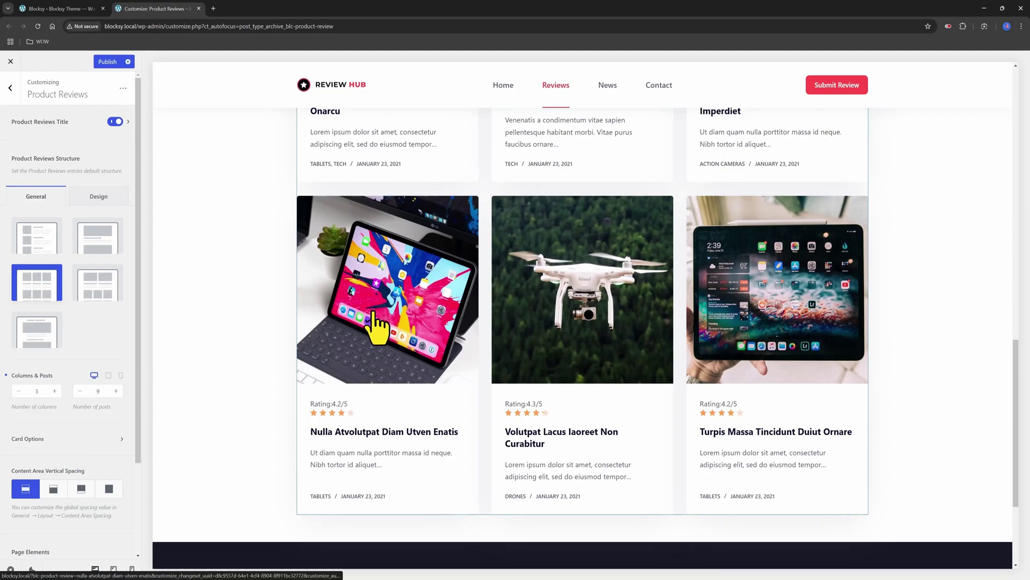
{"action": "scroll", "coordinate": [379, 322], "scroll_direction": "up", "scroll_amount": 3}
{"action": "scroll", "coordinate": [313, 275], "scroll_direction": "up", "scroll_amount": 2}
{"action": "left_click", "coordinate": [127, 122]}
{"action": "left_click", "coordinate": [98, 166]}
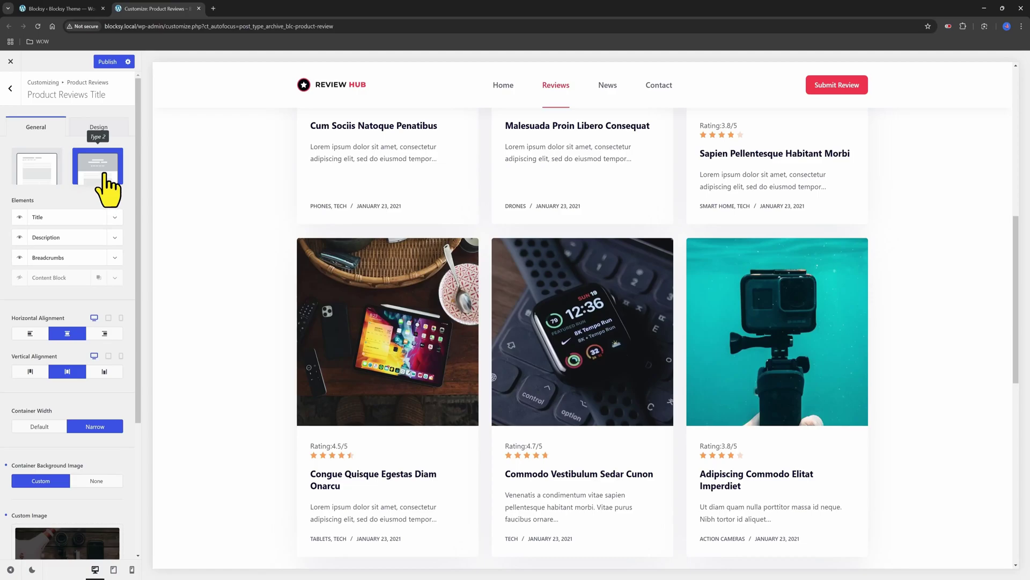
{"action": "mouse_move", "coordinate": [387, 220]}
{"action": "scroll", "coordinate": [403, 242], "scroll_direction": "up", "scroll_amount": 5}
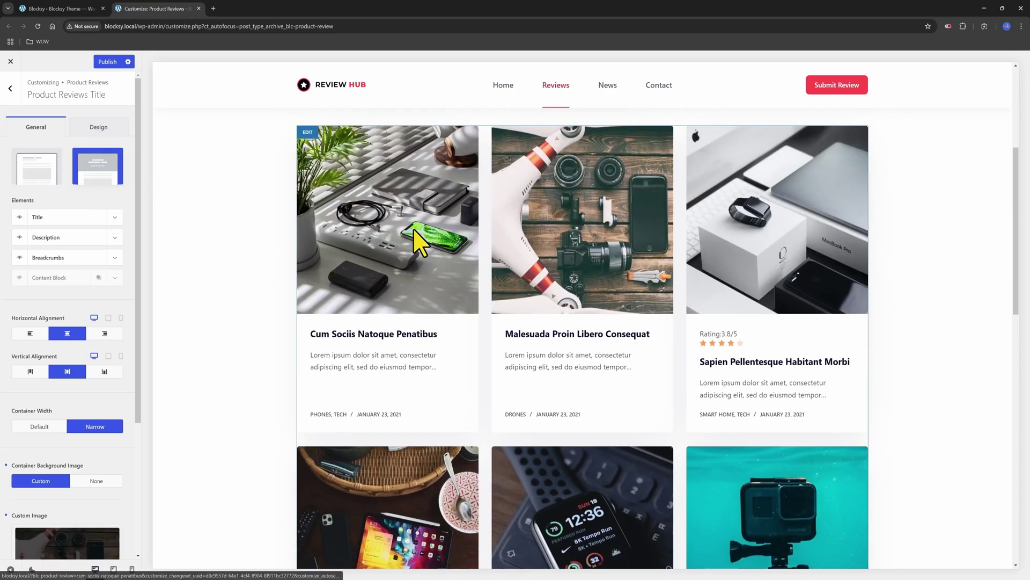
{"action": "scroll", "coordinate": [419, 241], "scroll_direction": "up", "scroll_amount": 5}
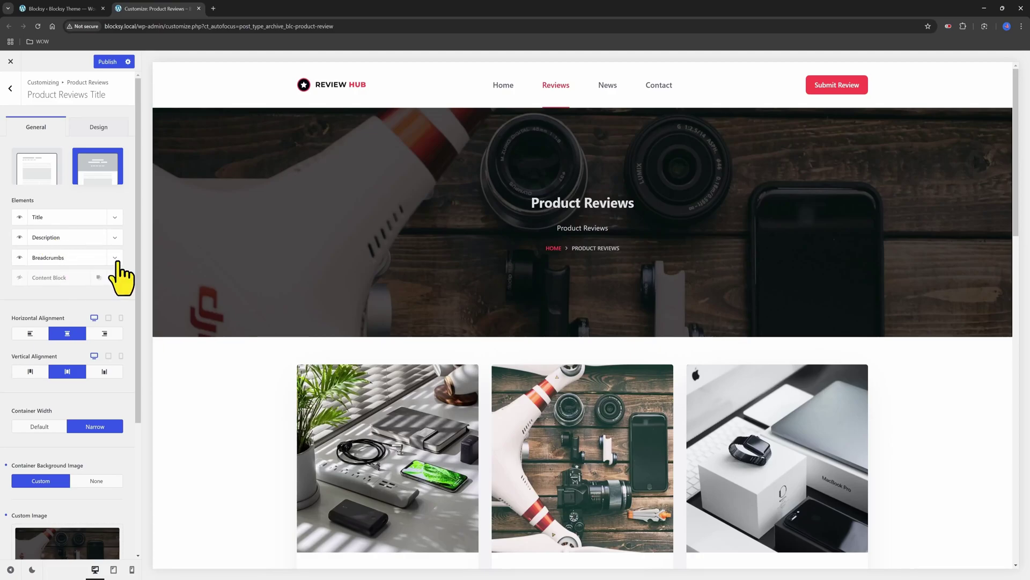
Check the Description and Image Size options unchanged, publish, and close the customizer
{"action": "left_click", "coordinate": [114, 238]}
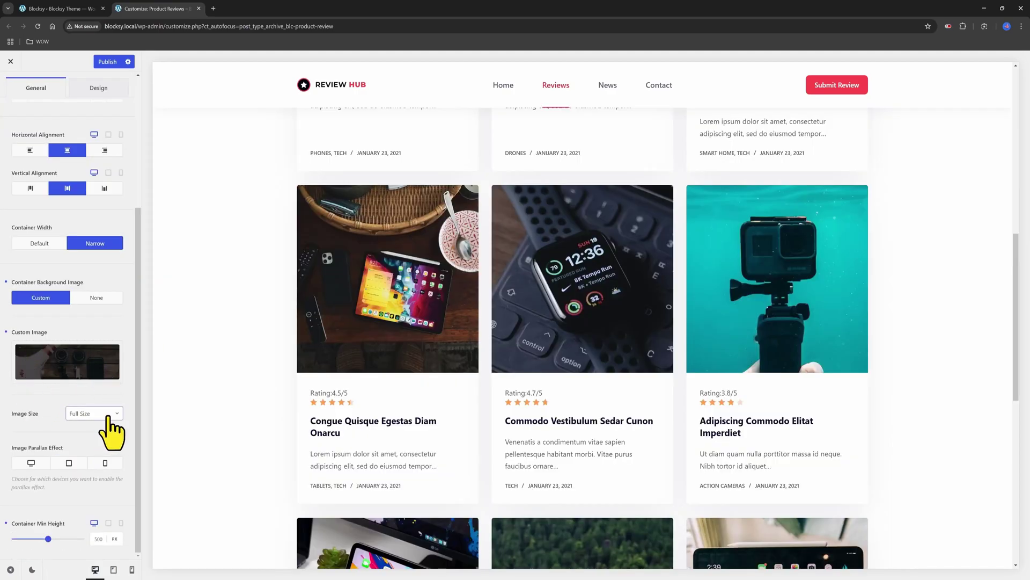
{"action": "left_click", "coordinate": [112, 415]}
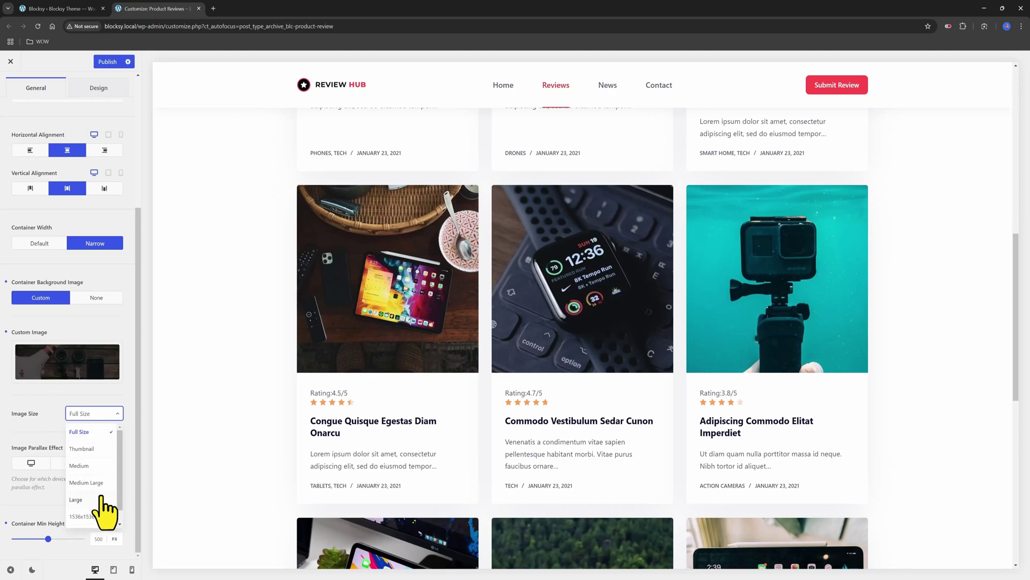
{"action": "left_click", "coordinate": [80, 432]}
{"action": "left_click", "coordinate": [108, 62]}
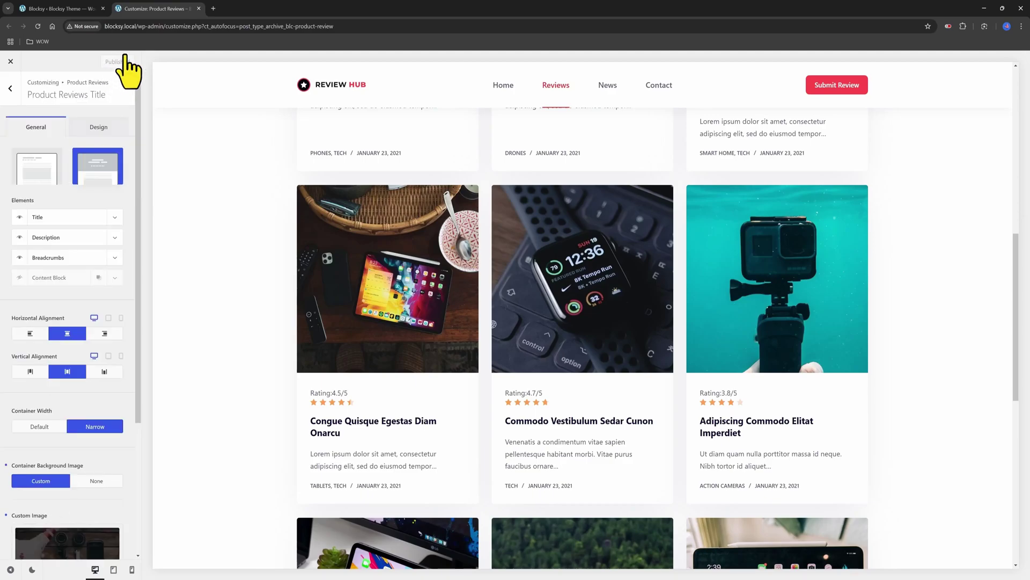
{"action": "left_click", "coordinate": [199, 8]}
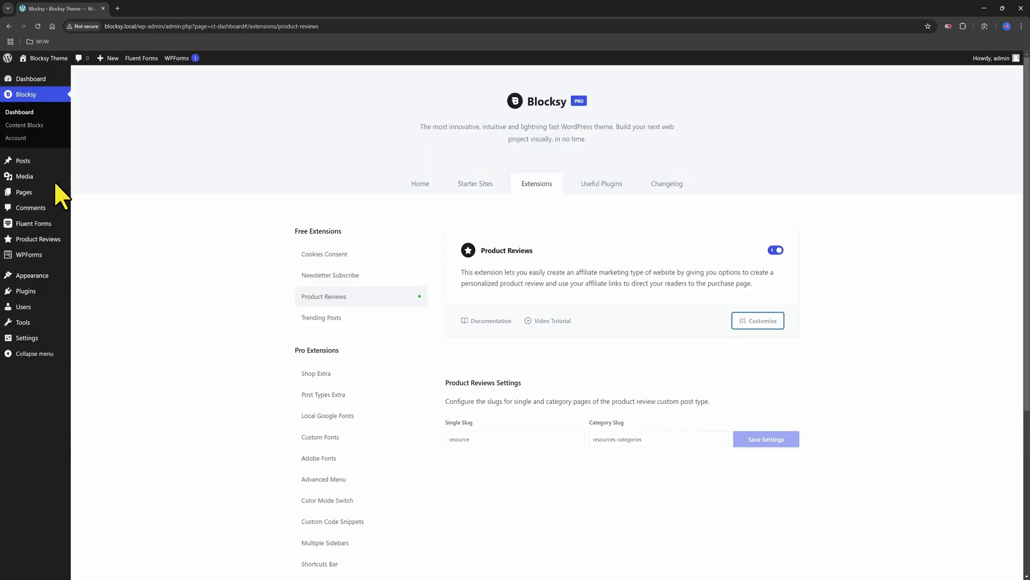
Inspect the Cum Sociis Natoque Penatibus review's Blocksy page settings, then leave its editor
{"action": "left_click", "coordinate": [38, 240]}
{"action": "left_click", "coordinate": [106, 203]}
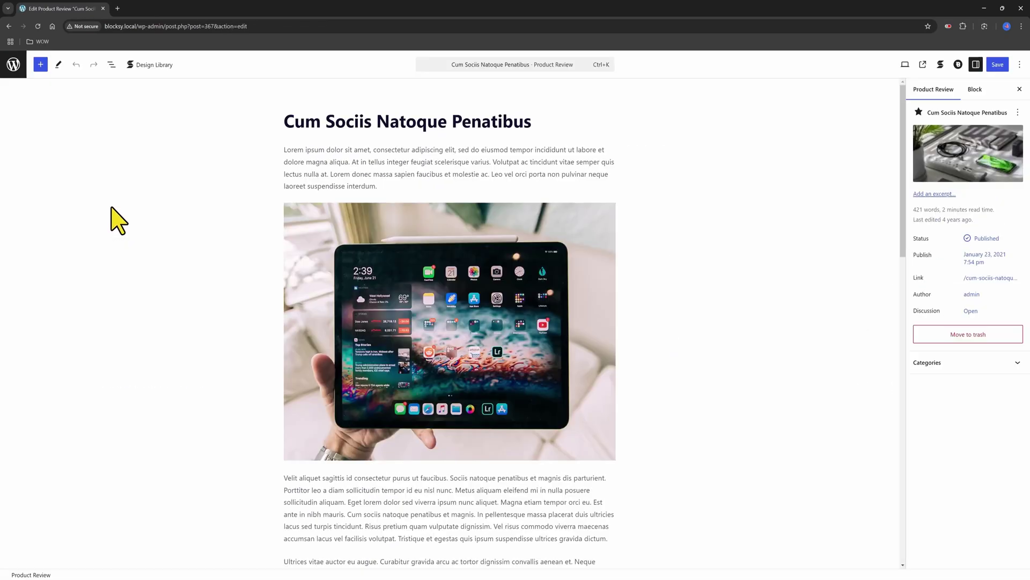
{"action": "left_click", "coordinate": [958, 65]}
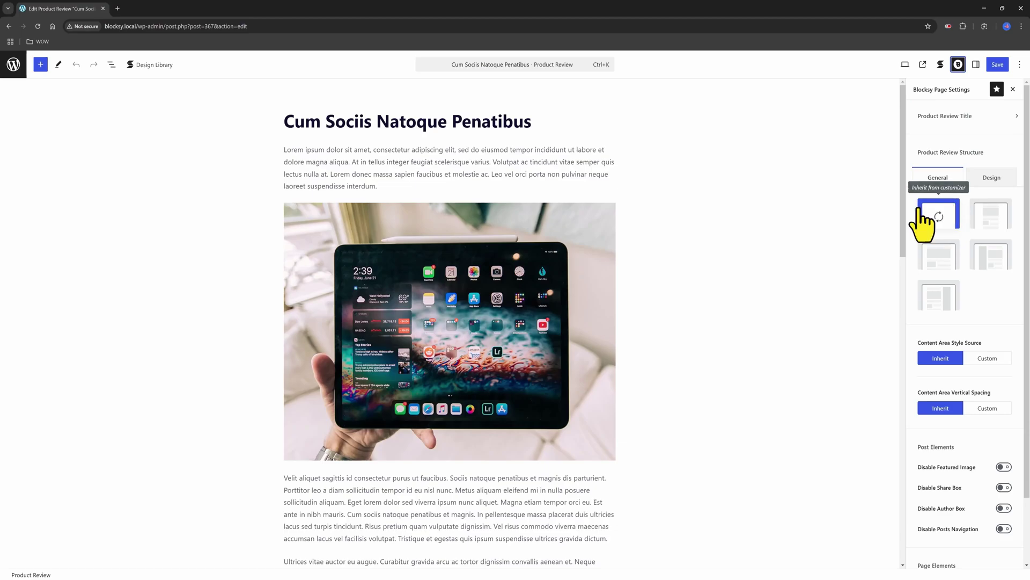
{"action": "scroll", "coordinate": [952, 284], "scroll_direction": "down", "scroll_amount": 1}
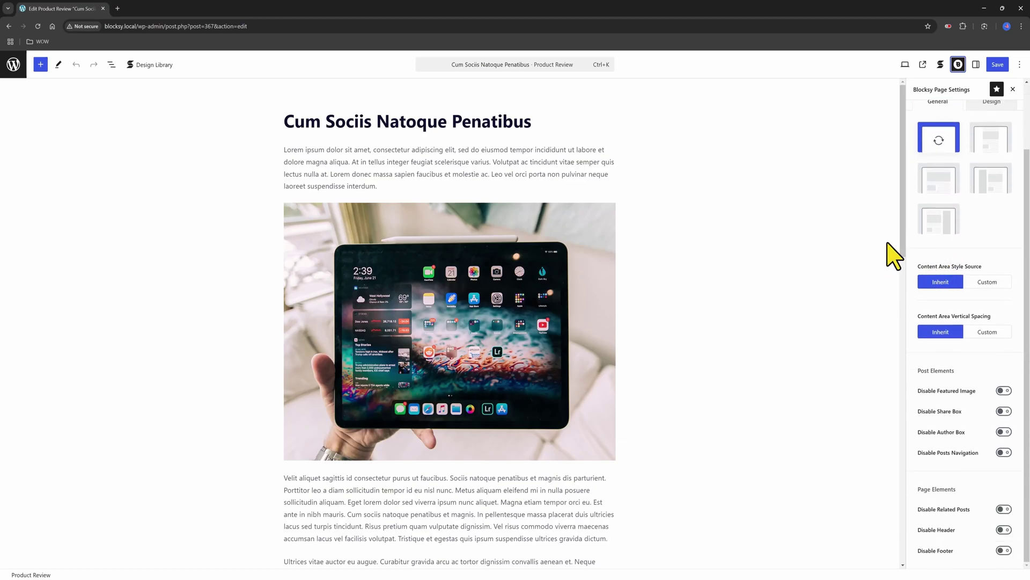
{"action": "scroll", "coordinate": [942, 234], "scroll_direction": "up", "scroll_amount": 1}
{"action": "scroll", "coordinate": [989, 302], "scroll_direction": "down", "scroll_amount": 1}
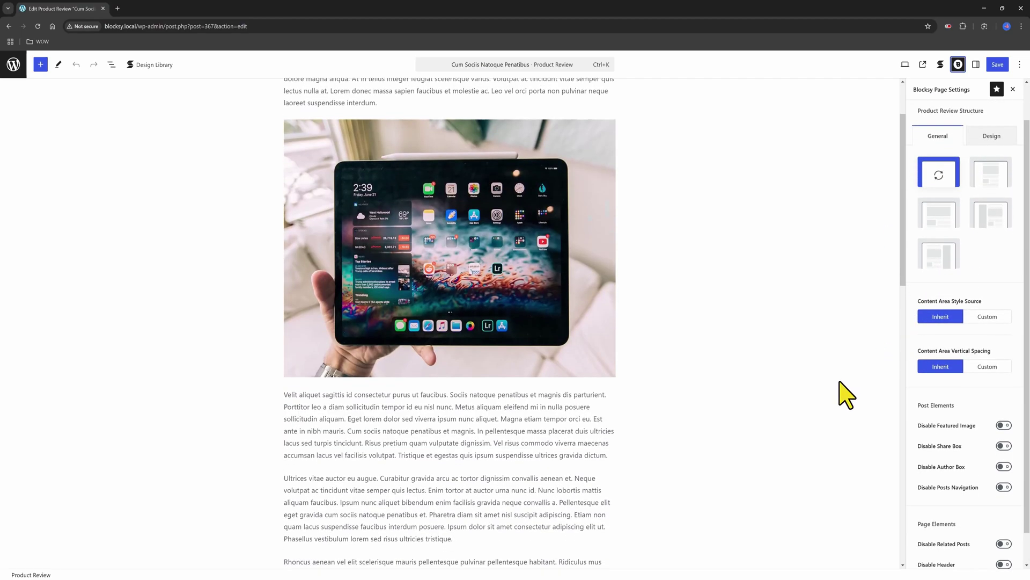
{"action": "scroll", "coordinate": [1005, 447], "scroll_direction": "down", "scroll_amount": 1}
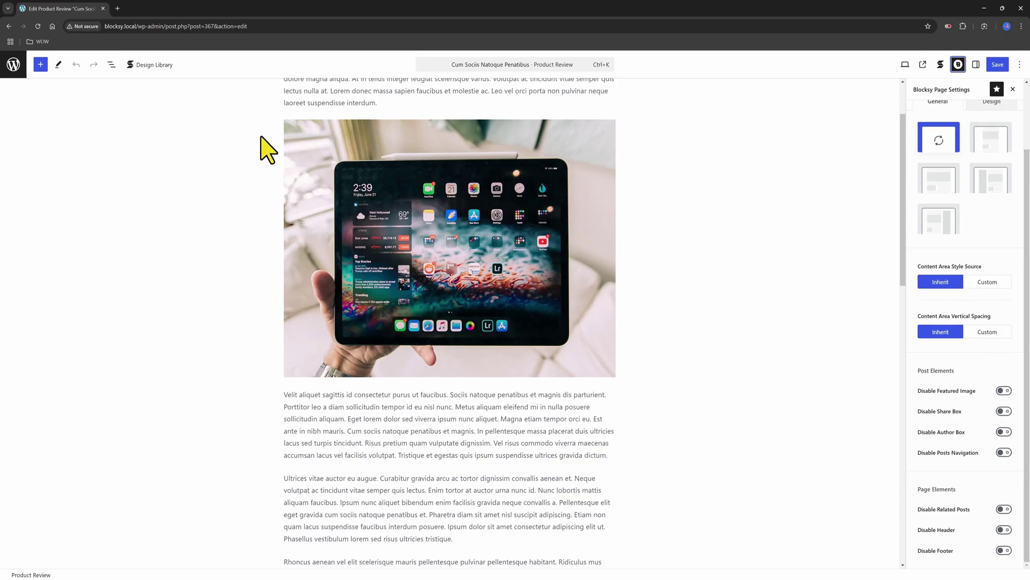
{"action": "left_click", "coordinate": [13, 65]}
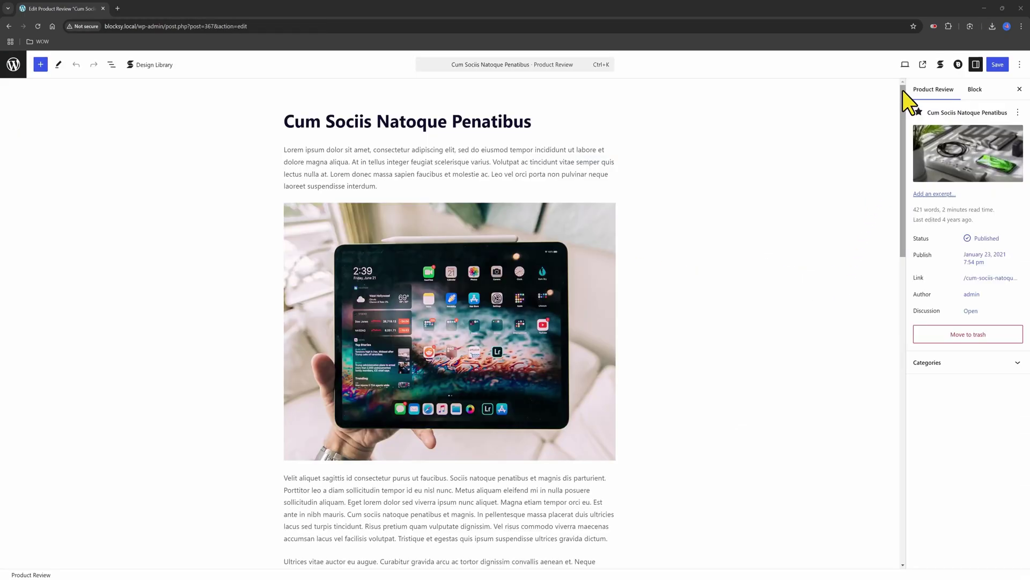
{"action": "left_click_drag", "start_coordinate": [902, 90], "coordinate": [890, 183]}
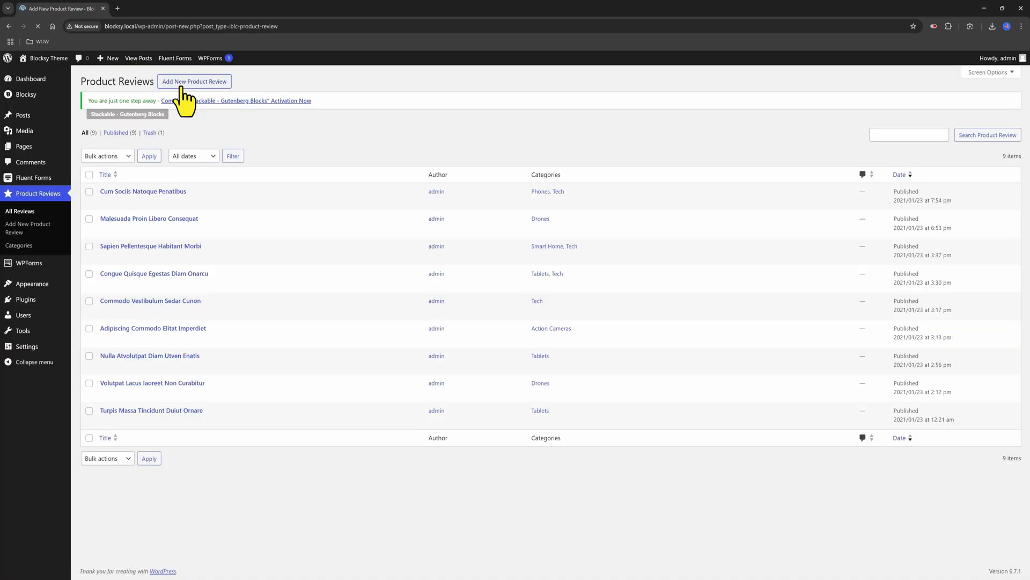
Start a new product review titled 'ABC Product', fixing the typo in its title
{"action": "left_click", "coordinate": [182, 85]}
{"action": "type", "text": "A"}
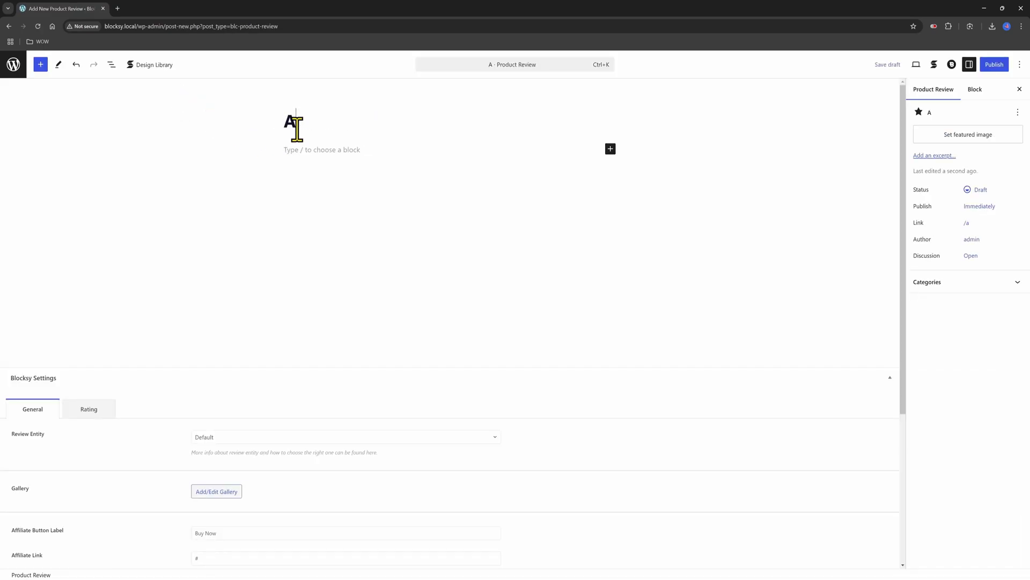
{"action": "type", "text": "BG"}
{"action": "key", "text": "BackSpace"}
{"action": "type", "text": "C Produ"}
{"action": "type", "text": "ct"}
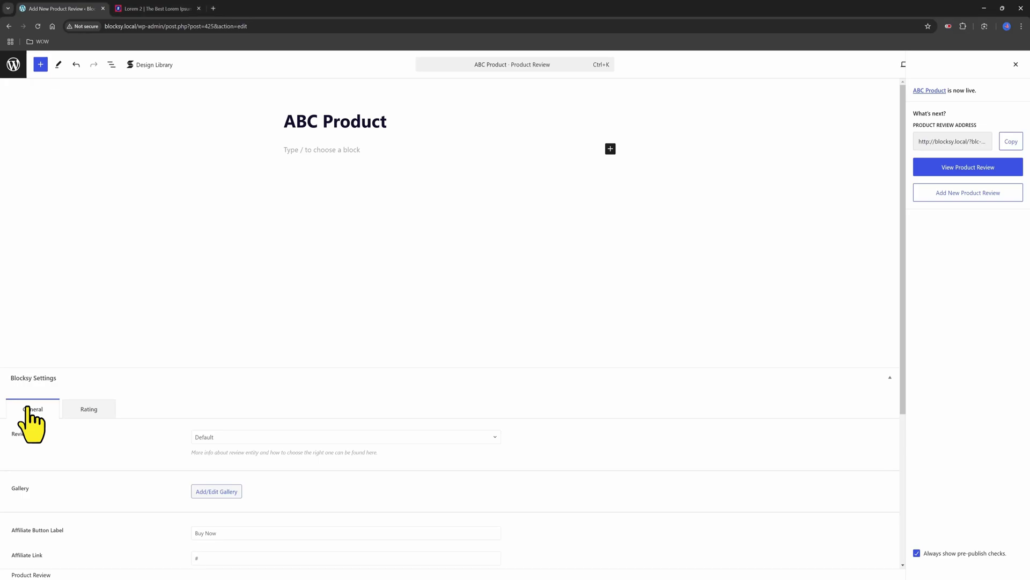
{"action": "scroll", "coordinate": [100, 468], "scroll_direction": "down", "scroll_amount": 2}
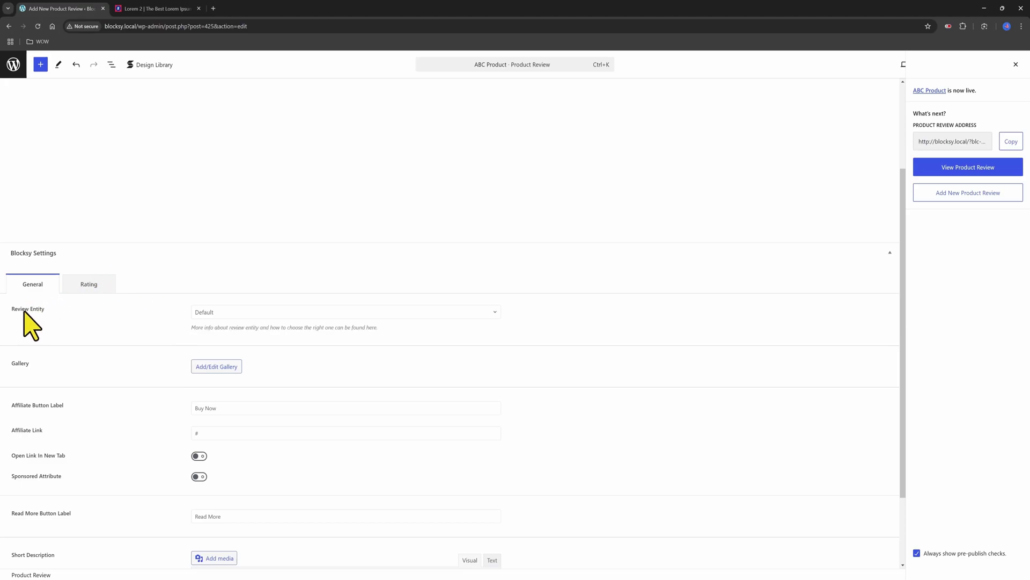
Set the Review Entity to Product and begin entering the 77-225 product price
{"action": "left_click", "coordinate": [209, 315]}
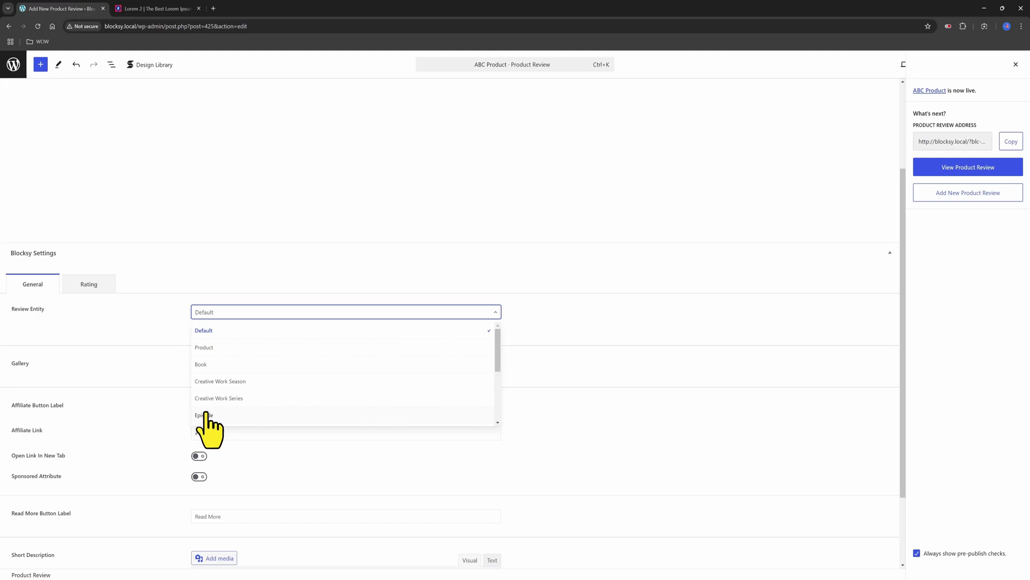
{"action": "left_click", "coordinate": [204, 347]}
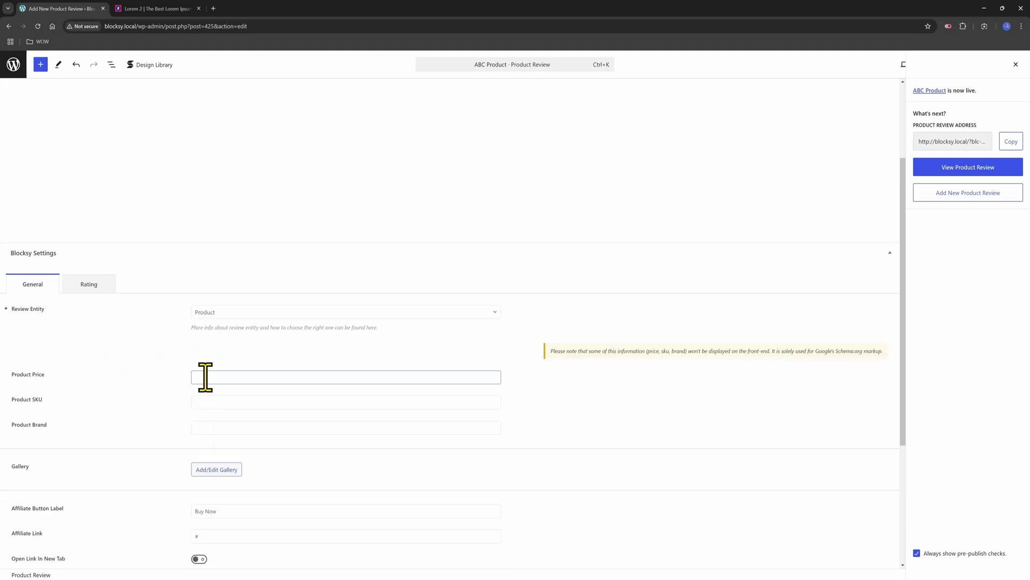
{"action": "left_click", "coordinate": [209, 378]}
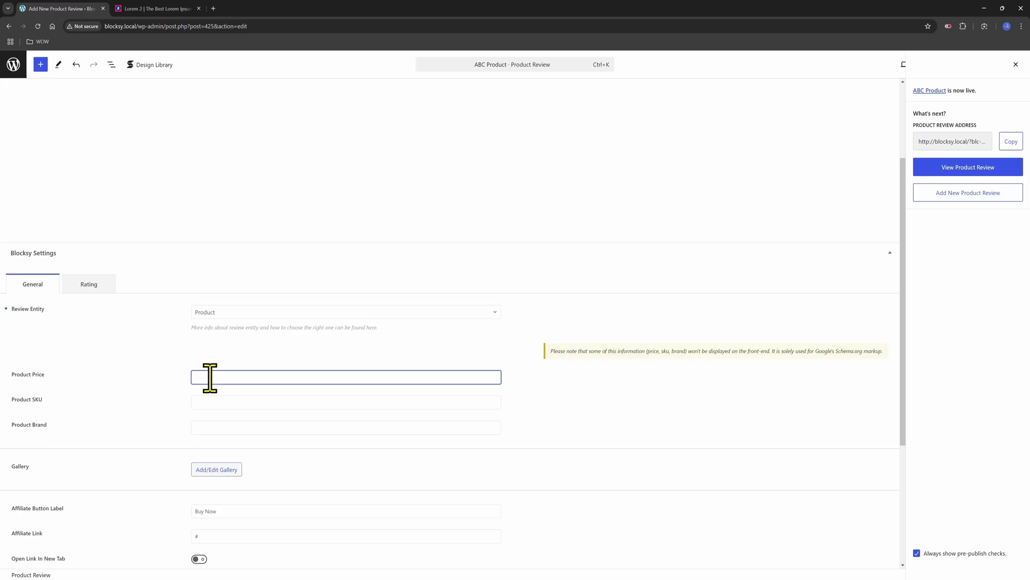
{"action": "type", "text": "977-225"}
Insert a gallery of four media-library images into the ABC Product review
{"action": "left_click", "coordinate": [216, 469]}
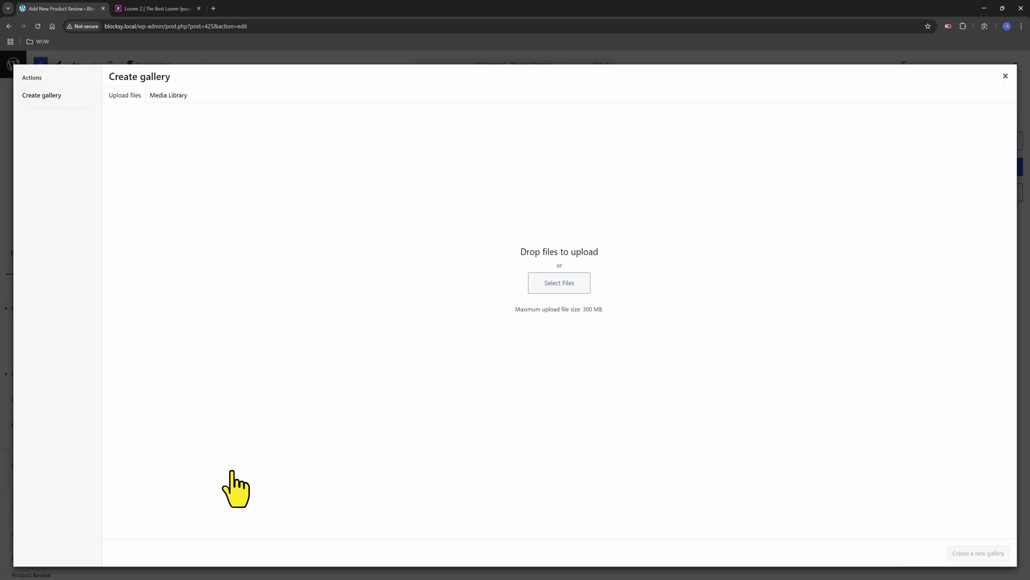
{"action": "left_click", "coordinate": [168, 95]}
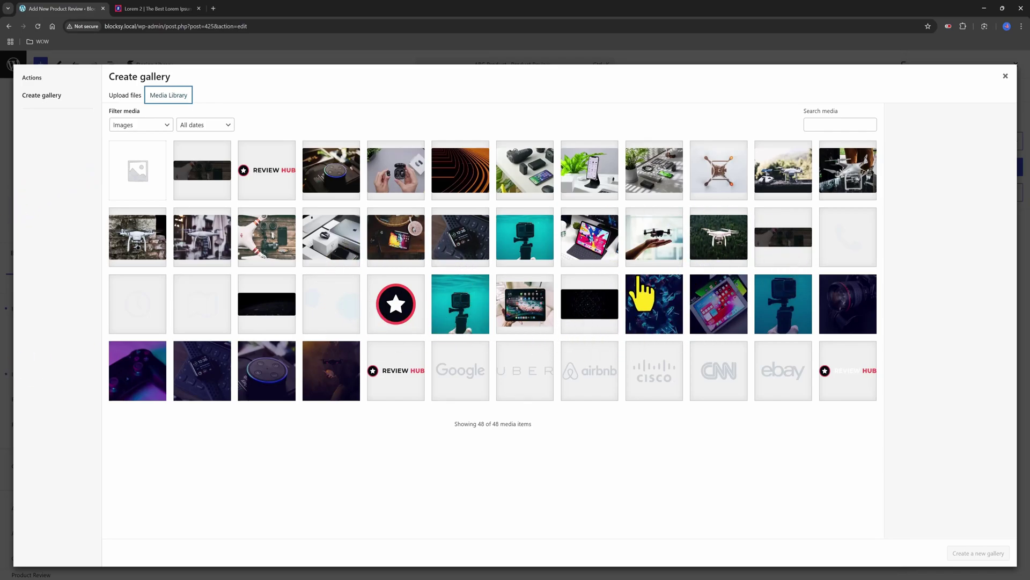
{"action": "left_click", "coordinate": [981, 554]}
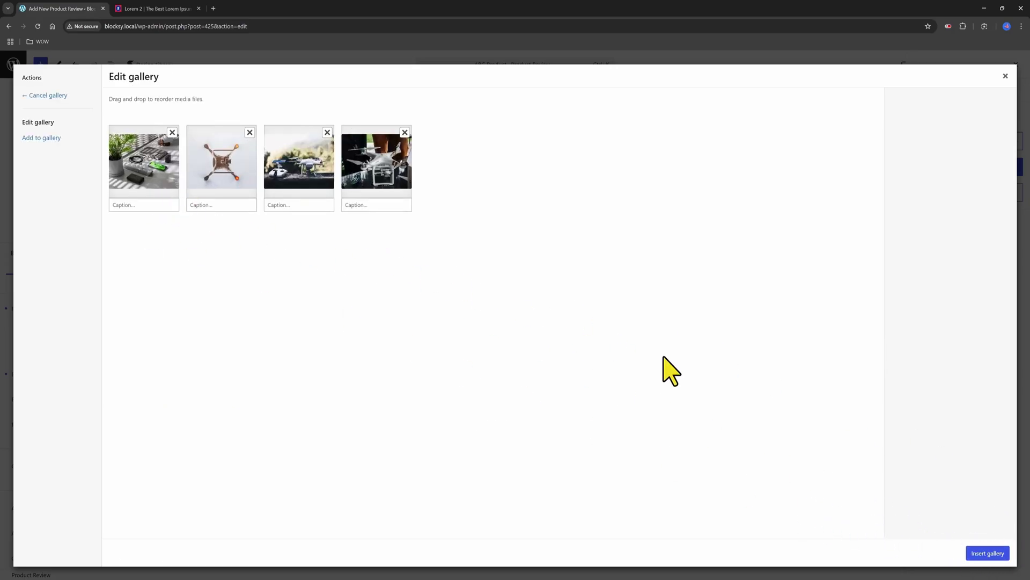
{"action": "left_click", "coordinate": [987, 553]}
{"action": "scroll", "coordinate": [515, 362], "scroll_direction": "down", "scroll_amount": 2}
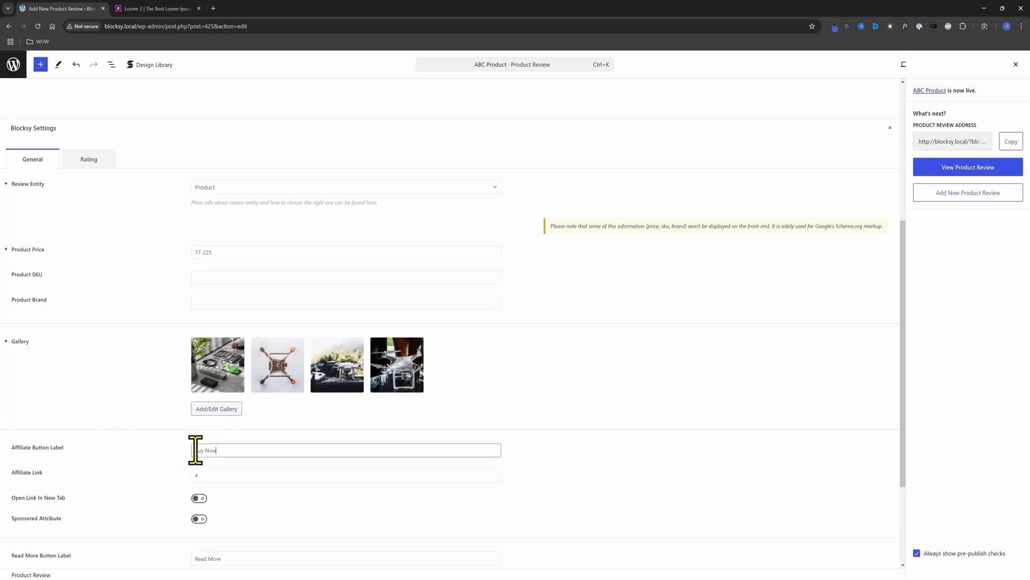
Label the affiliate button 'Add to Cart' and enable new-tab and sponsored options
{"action": "double_click", "coordinate": [219, 449]}
{"action": "type", "text": "Add"}
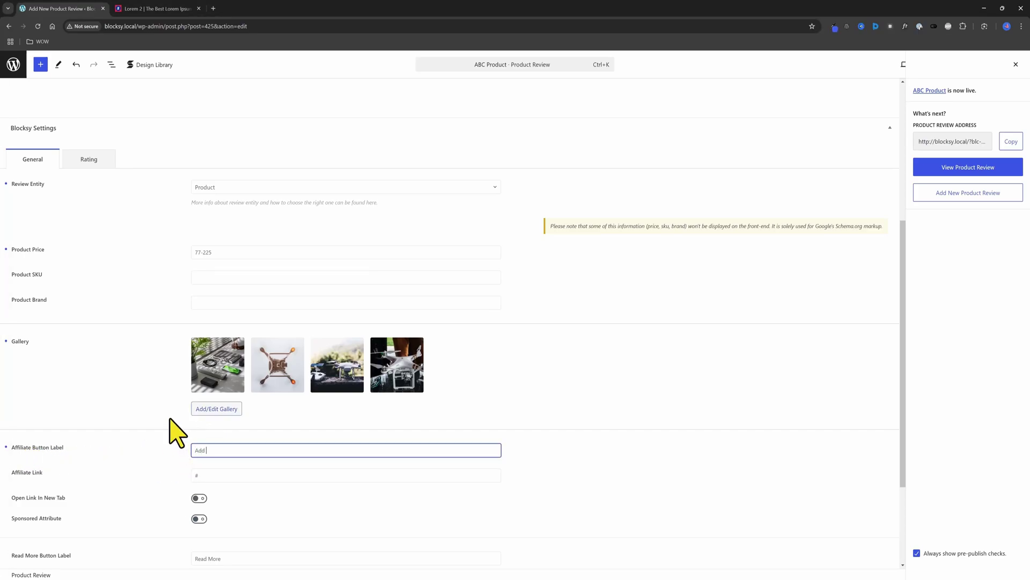
{"action": "type", "text": " Cart"}
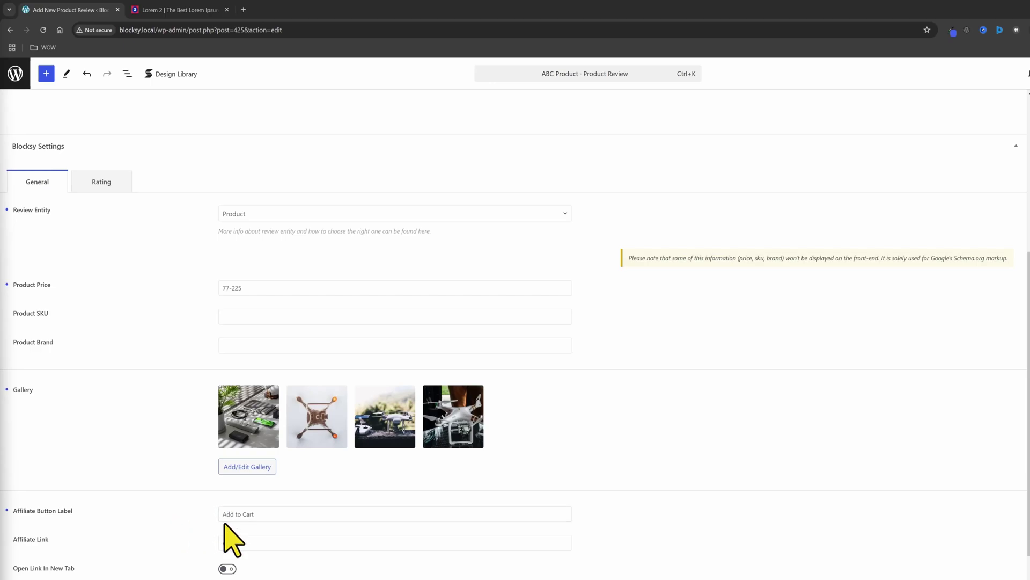
{"action": "left_click", "coordinate": [257, 515]}
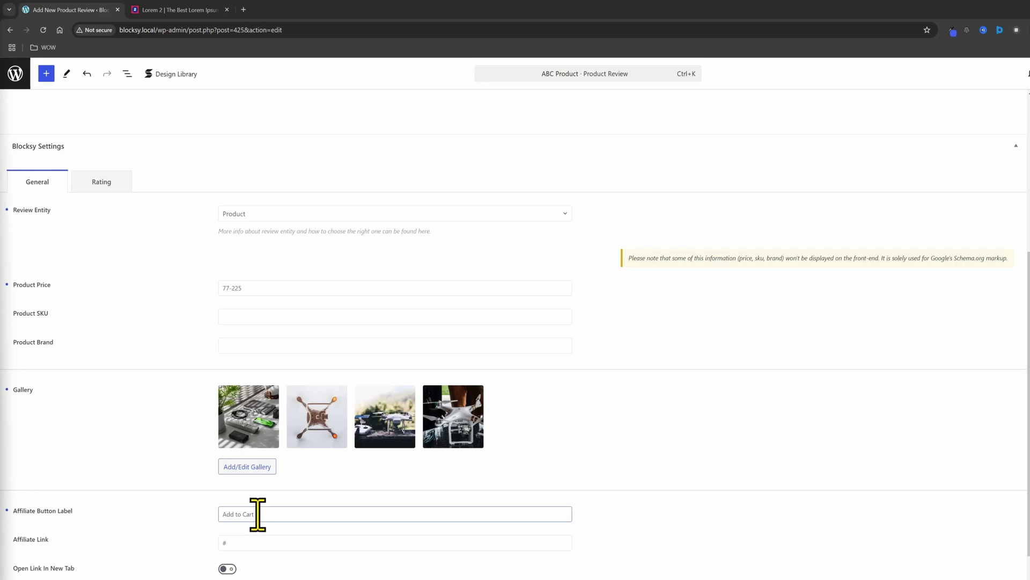
{"action": "left_click", "coordinate": [238, 542]}
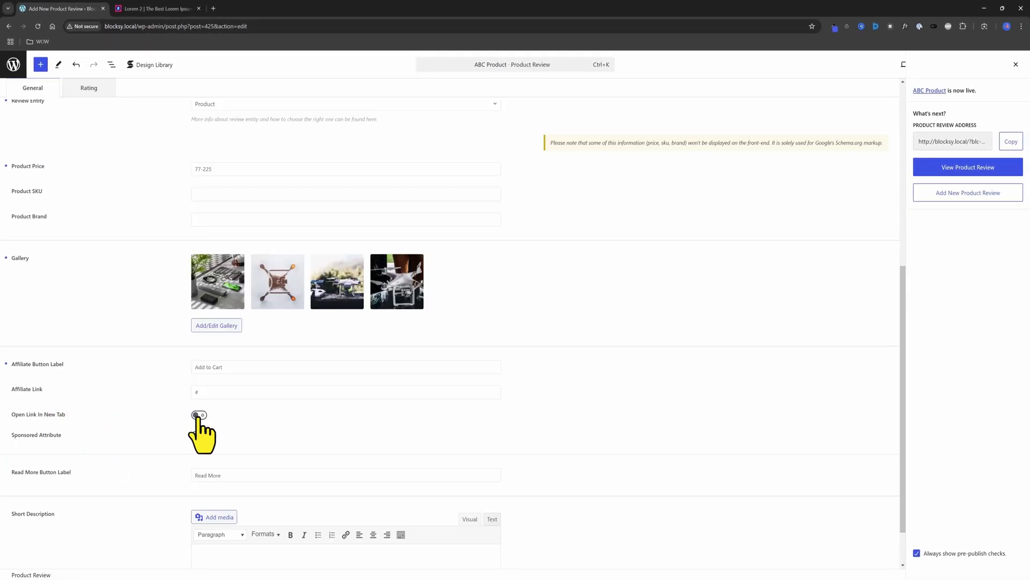
{"action": "left_click", "coordinate": [199, 416]}
{"action": "left_click", "coordinate": [199, 436]}
{"action": "scroll", "coordinate": [97, 483], "scroll_direction": "down", "scroll_amount": 1}
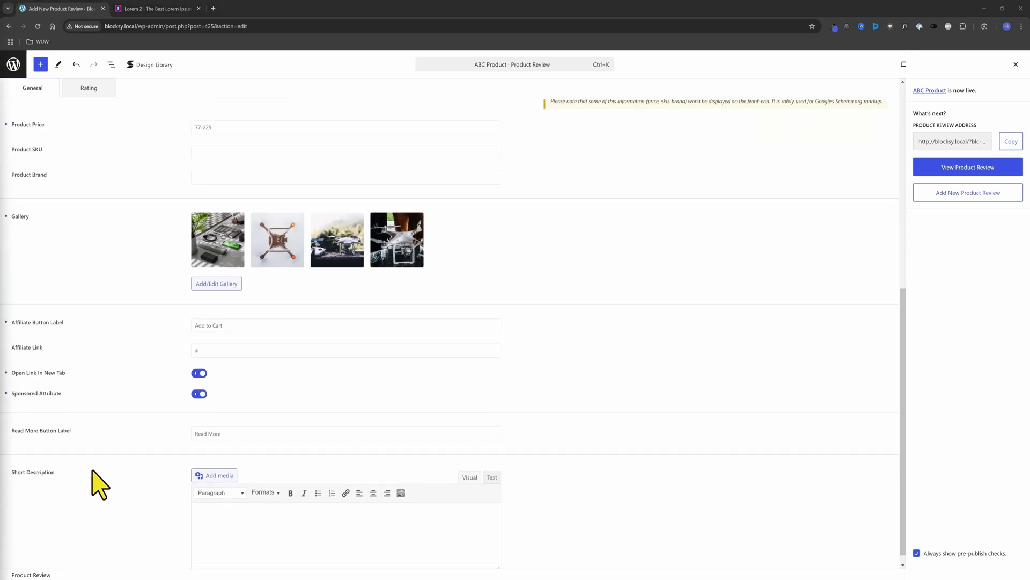
Leave the Read More button label unchanged and switch to the Lorem 2 tab
{"action": "left_click", "coordinate": [207, 435]}
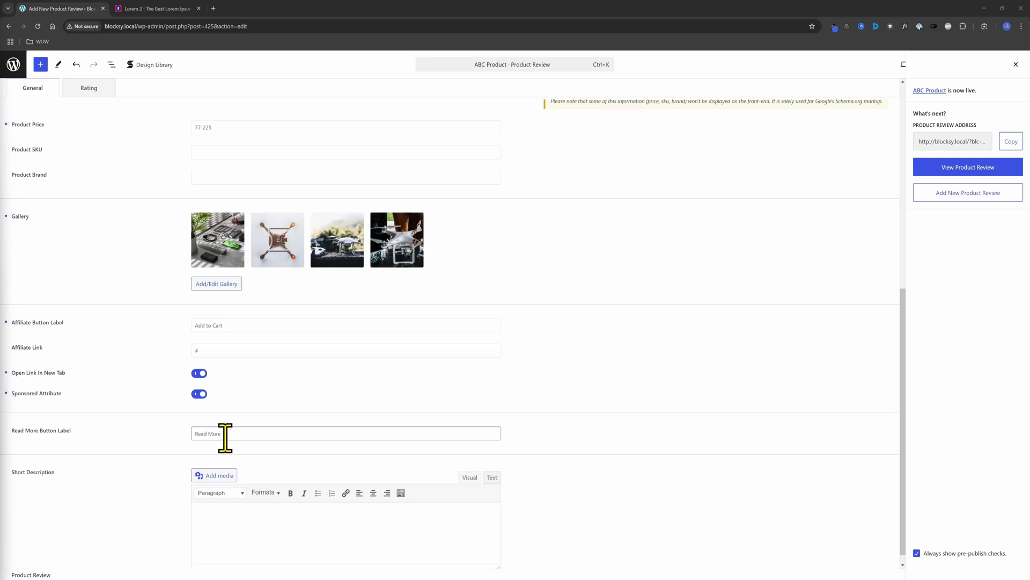
{"action": "left_click_drag", "start_coordinate": [224, 434], "coordinate": [181, 439]}
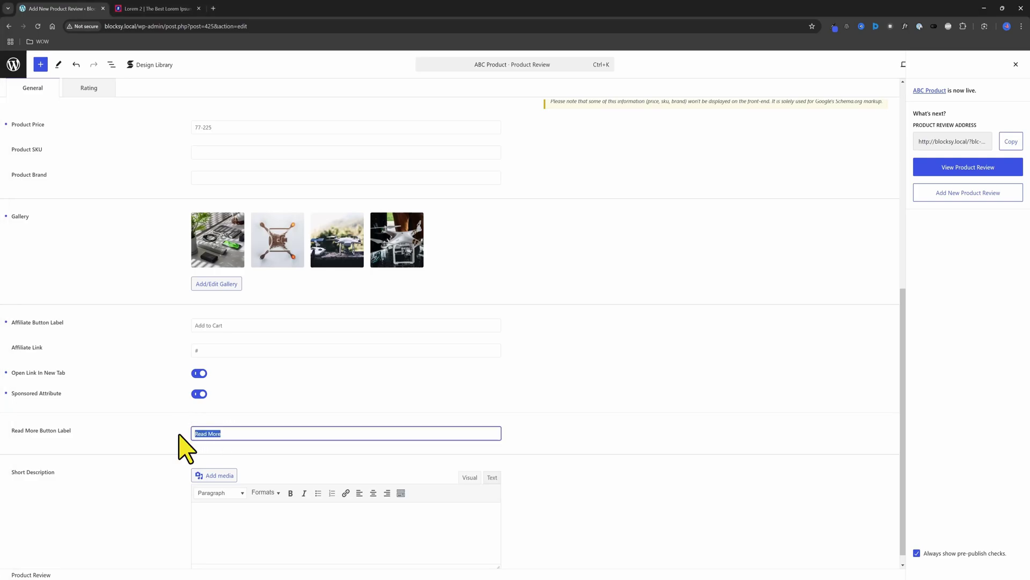
{"action": "left_click", "coordinate": [170, 445]}
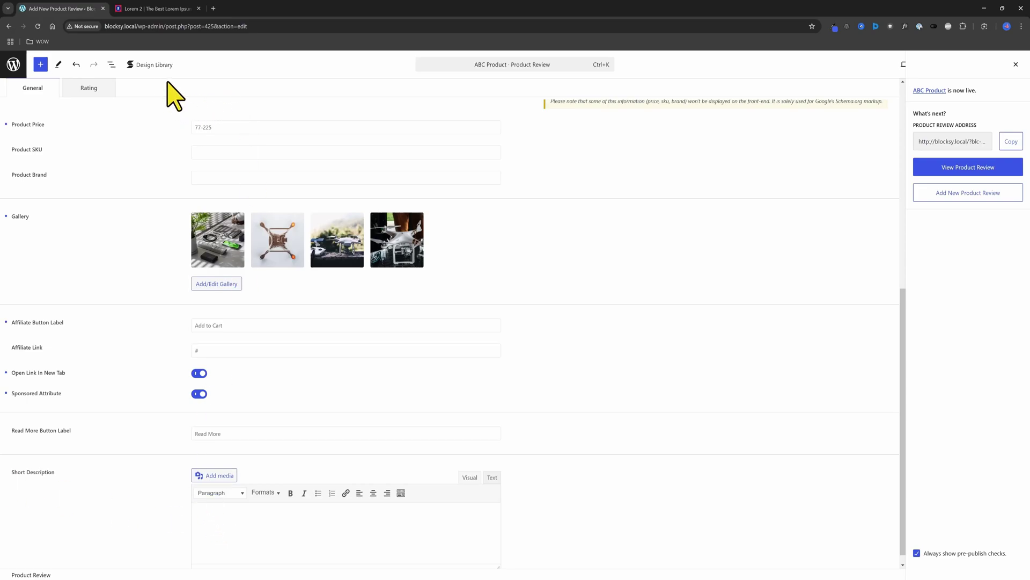
{"action": "left_click", "coordinate": [153, 8]}
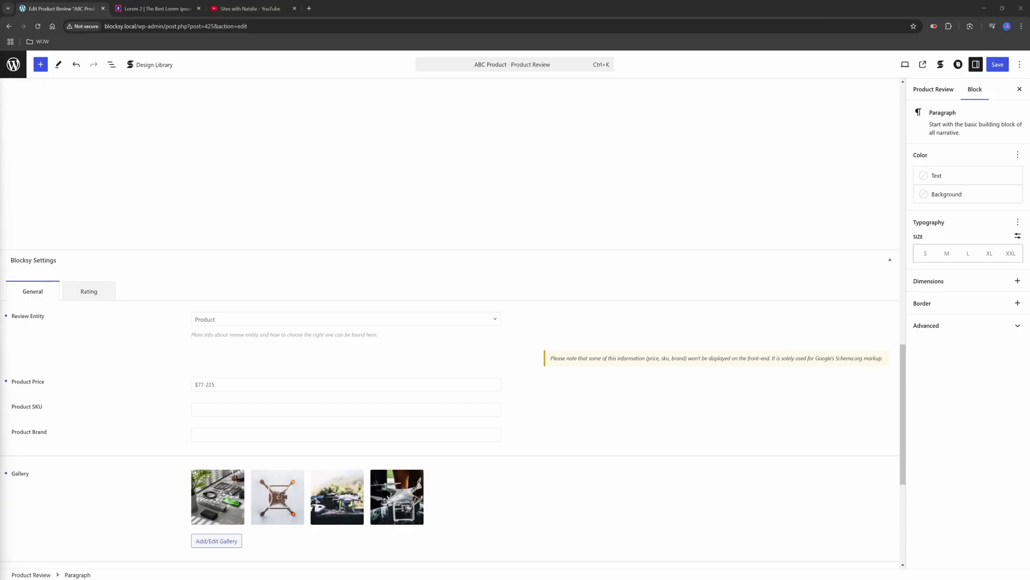
Enter 'Abc' in the review's Product Brand field
{"action": "left_click", "coordinate": [201, 435]}
{"action": "left_click", "coordinate": [216, 434]}
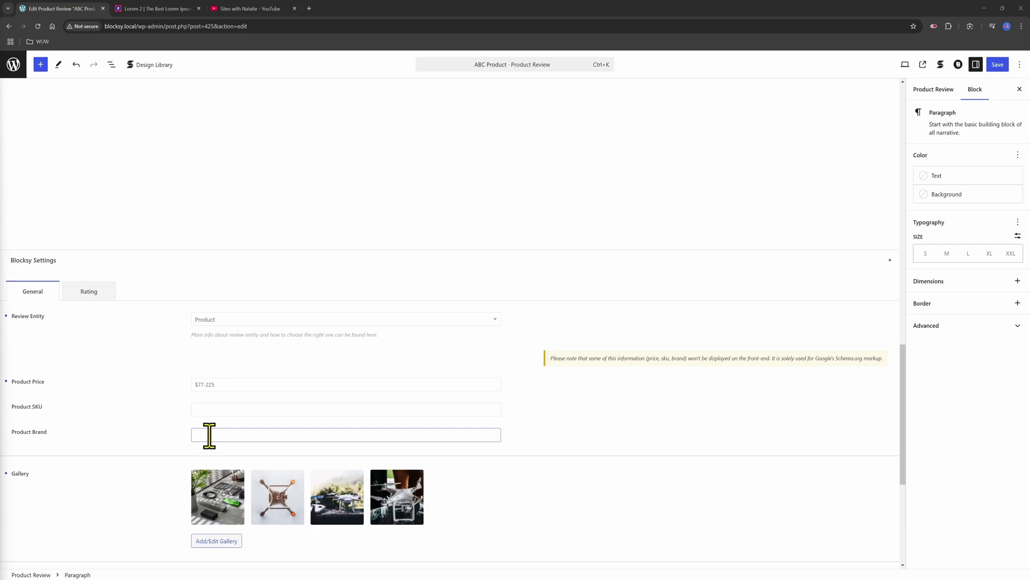
{"action": "type", "text": "Abc"}
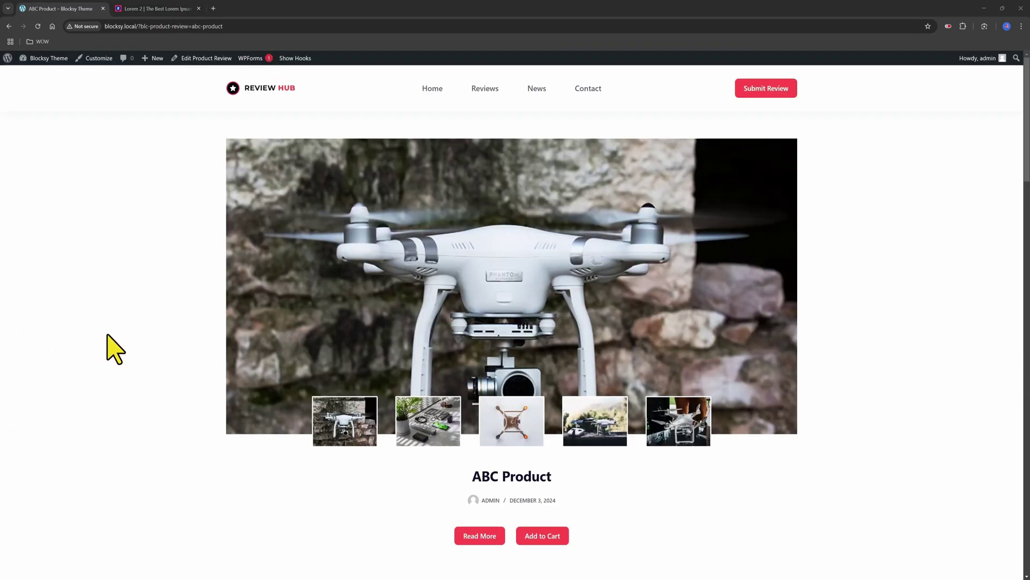
{"action": "scroll", "coordinate": [103, 343], "scroll_direction": "down", "scroll_amount": 1}
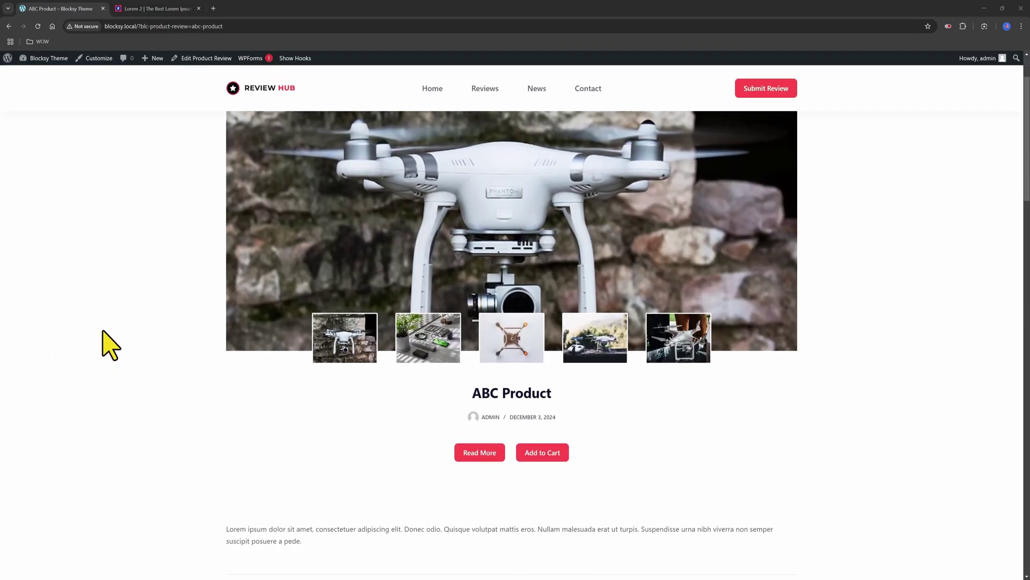
{"action": "scroll", "coordinate": [103, 342], "scroll_direction": "down", "scroll_amount": 2}
{"action": "scroll", "coordinate": [107, 344], "scroll_direction": "up", "scroll_amount": 2}
{"action": "scroll", "coordinate": [99, 344], "scroll_direction": "down", "scroll_amount": 1}
{"action": "scroll", "coordinate": [100, 344], "scroll_direction": "up", "scroll_amount": 1}
{"action": "scroll", "coordinate": [100, 344], "scroll_direction": "up", "scroll_amount": 1}
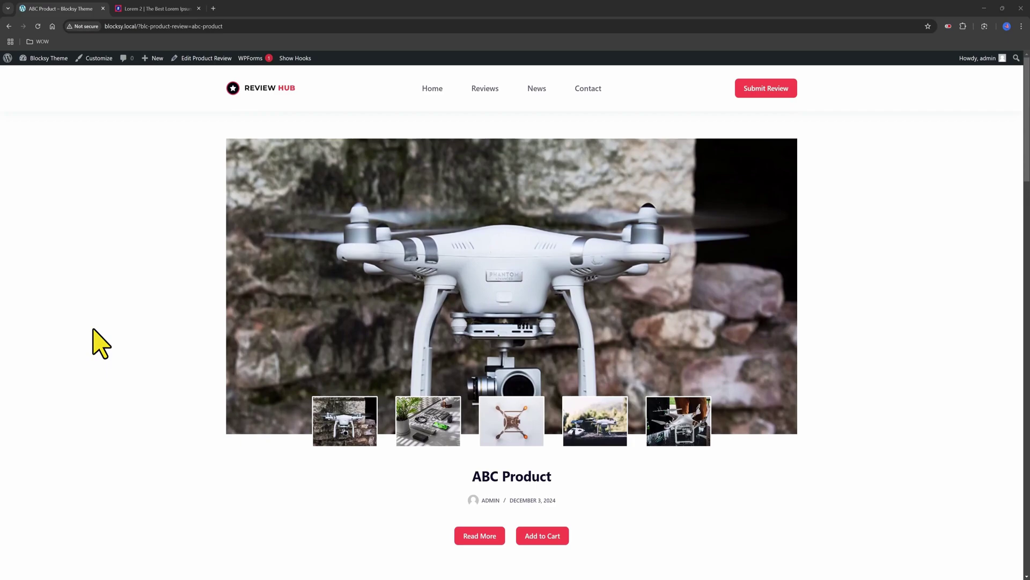
{"action": "left_click", "coordinate": [780, 287]}
{"action": "left_click", "coordinate": [780, 287]}
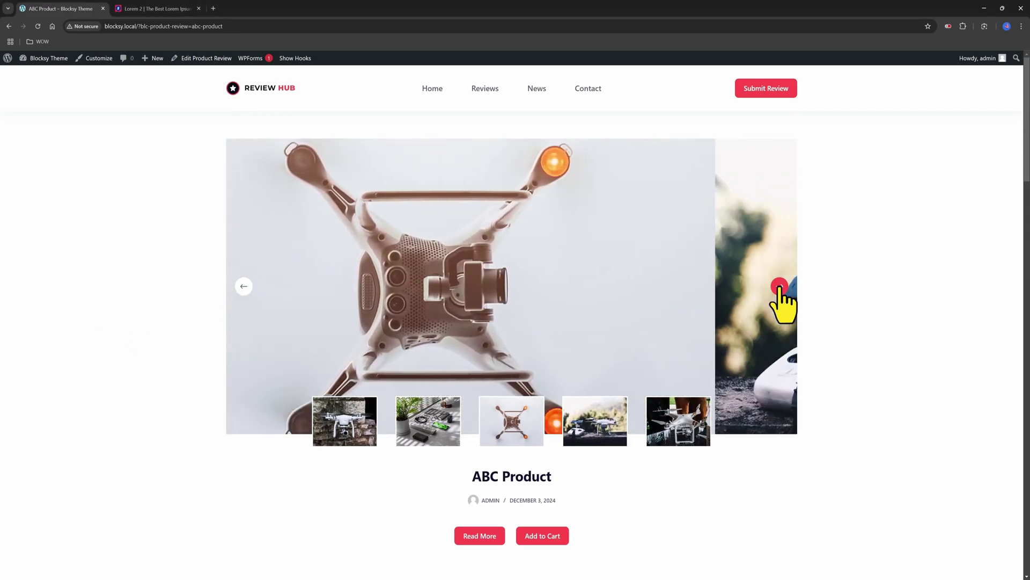
{"action": "left_click", "coordinate": [780, 288]}
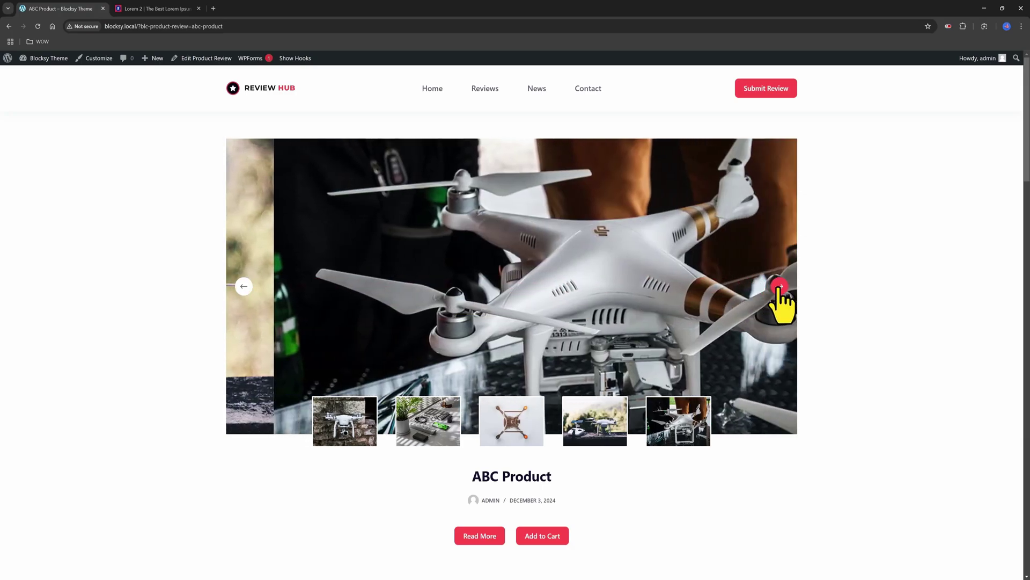
{"action": "scroll", "coordinate": [644, 306], "scroll_direction": "down", "scroll_amount": 1}
{"action": "scroll", "coordinate": [495, 310], "scroll_direction": "down", "scroll_amount": 1}
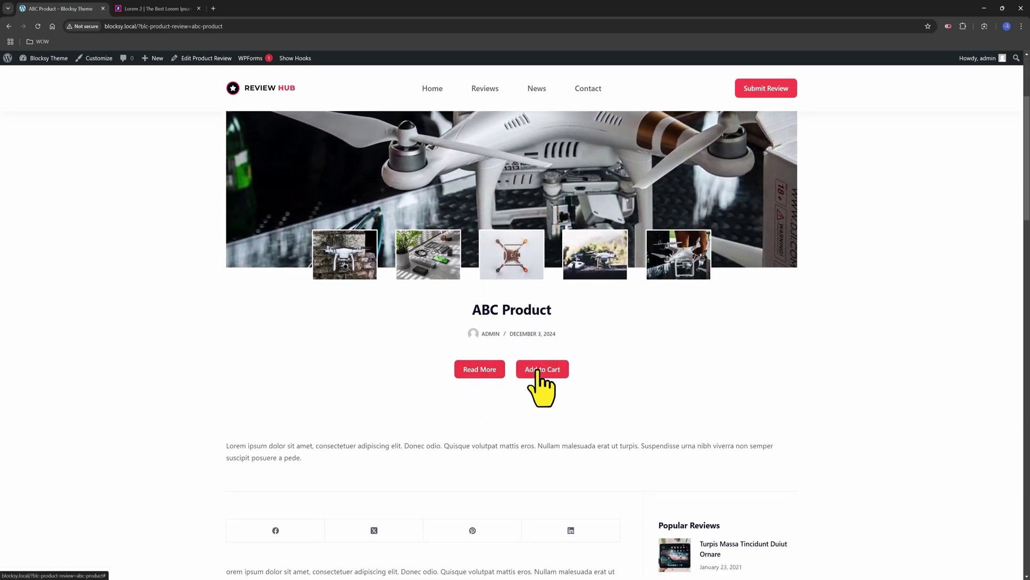
{"action": "scroll", "coordinate": [493, 393], "scroll_direction": "down", "scroll_amount": 1}
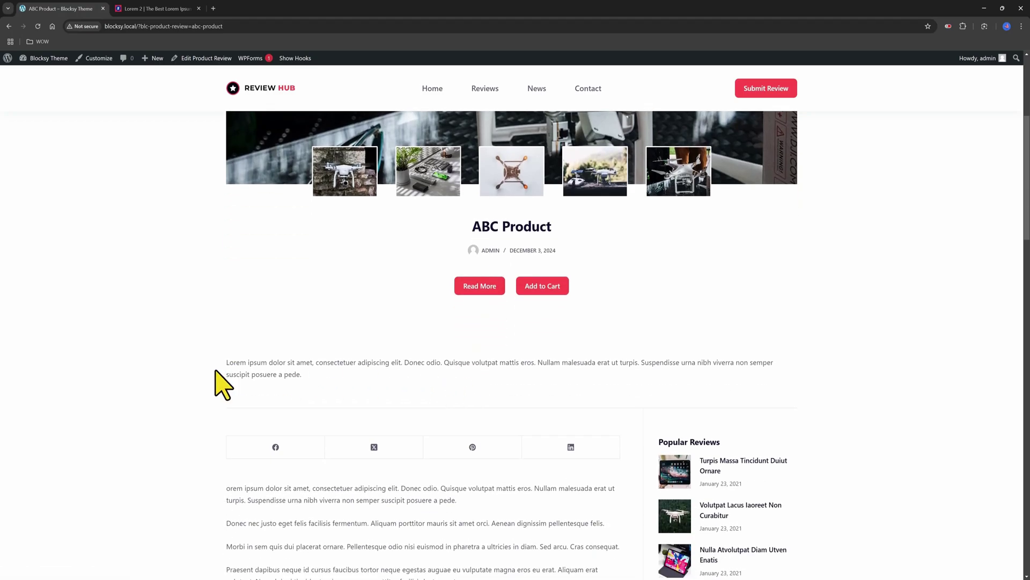
{"action": "scroll", "coordinate": [298, 386], "scroll_direction": "down", "scroll_amount": 2}
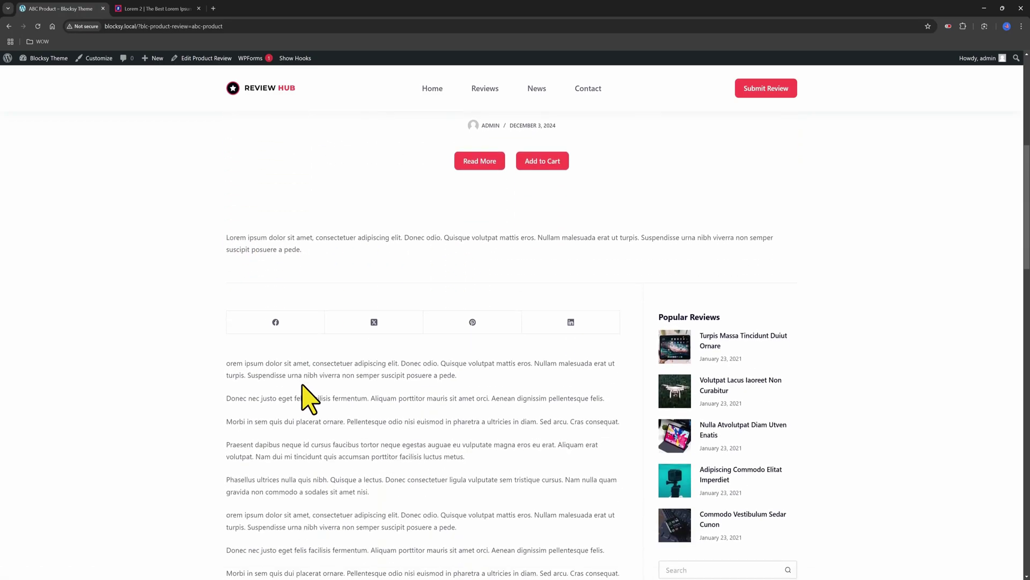
{"action": "scroll", "coordinate": [403, 435], "scroll_direction": "down", "scroll_amount": 2}
{"action": "scroll", "coordinate": [427, 395], "scroll_direction": "down", "scroll_amount": 2}
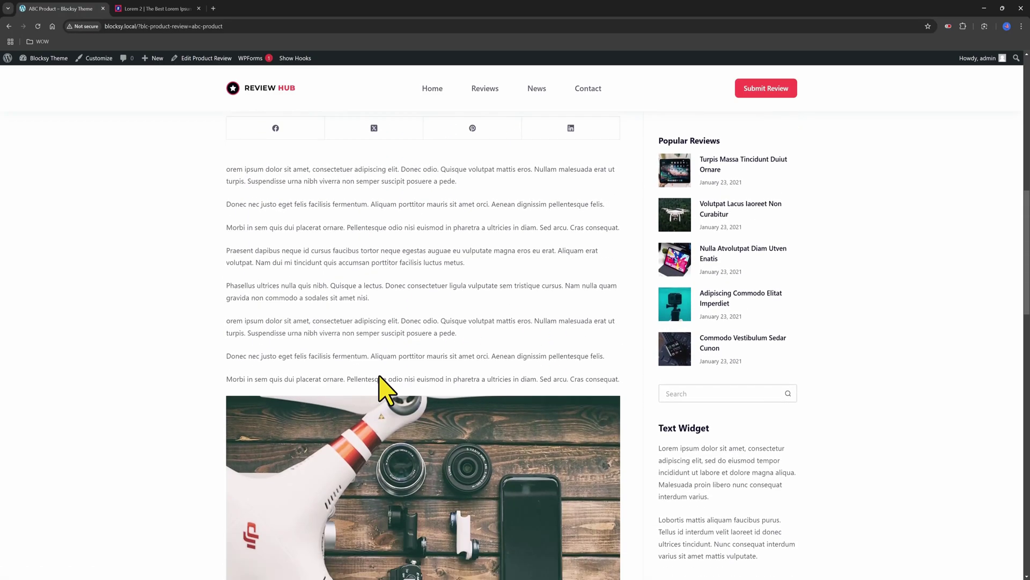
{"action": "scroll", "coordinate": [384, 384], "scroll_direction": "down", "scroll_amount": 5}
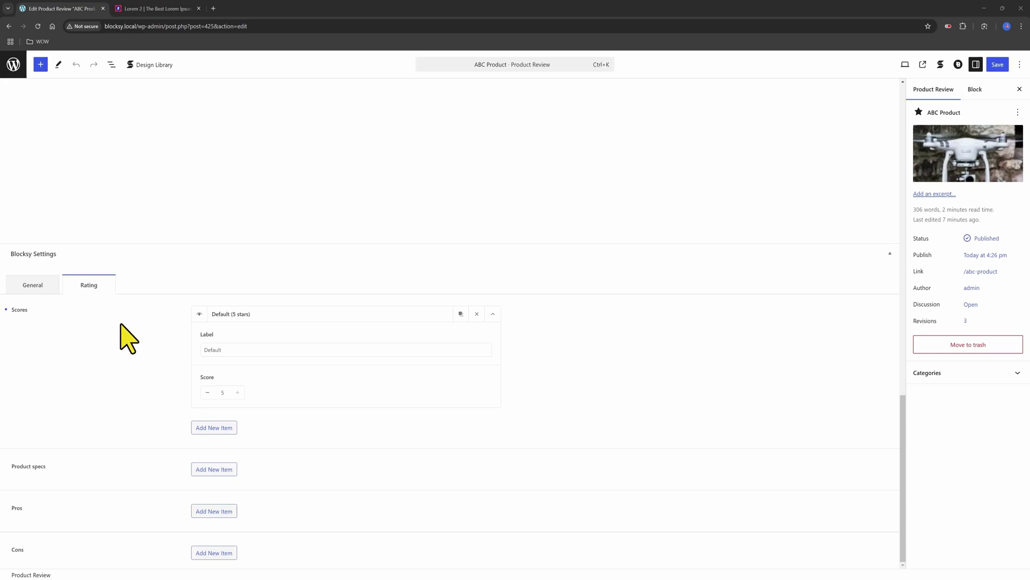
Clear an accidental text selection and remove a mistakenly duplicated rating score item
{"action": "left_click_drag", "start_coordinate": [12, 322], "coordinate": [75, 373]}
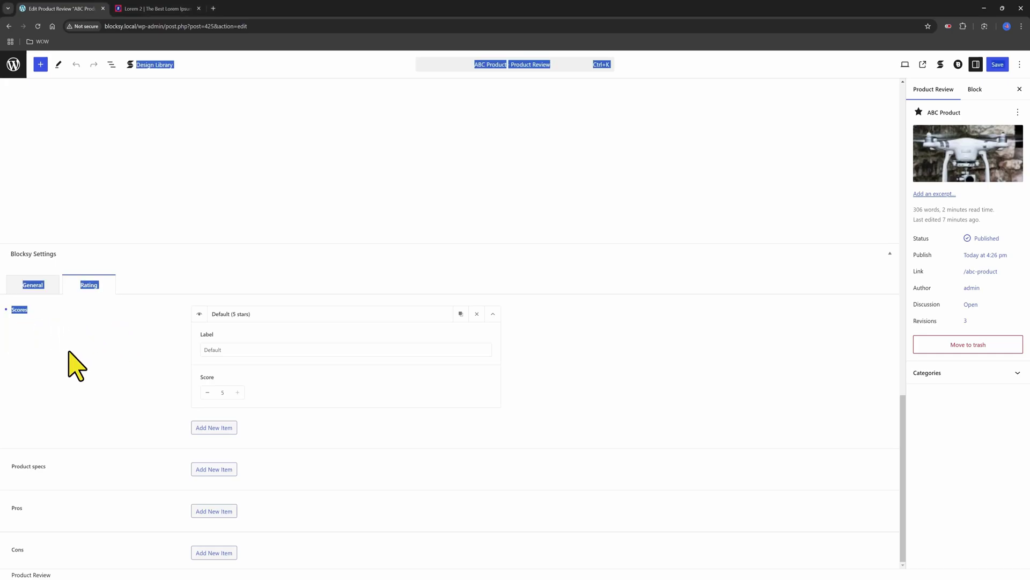
{"action": "left_click", "coordinate": [74, 372]}
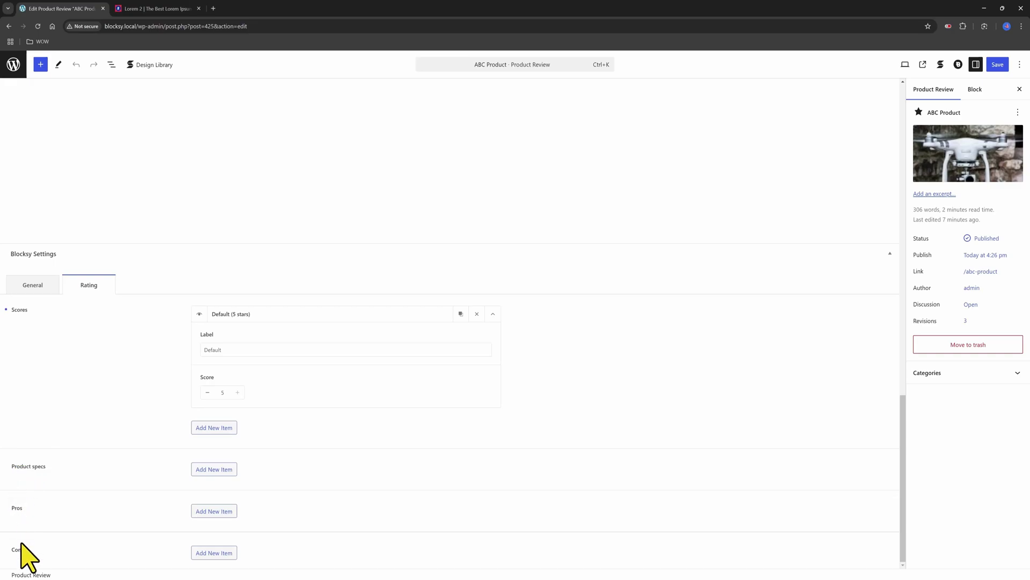
{"action": "left_click_drag", "start_coordinate": [24, 550], "coordinate": [19, 549]}
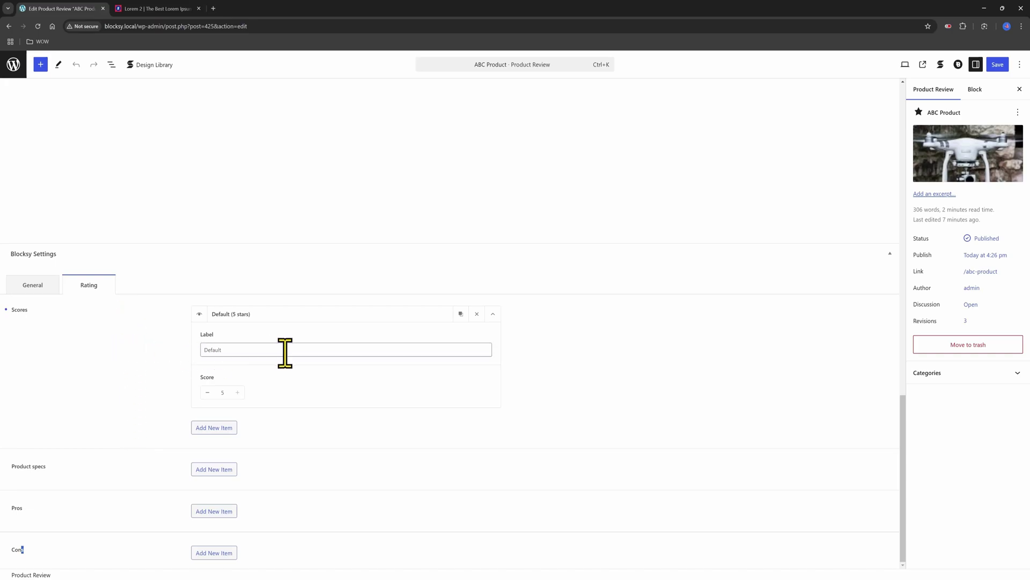
{"action": "left_click", "coordinate": [213, 428]}
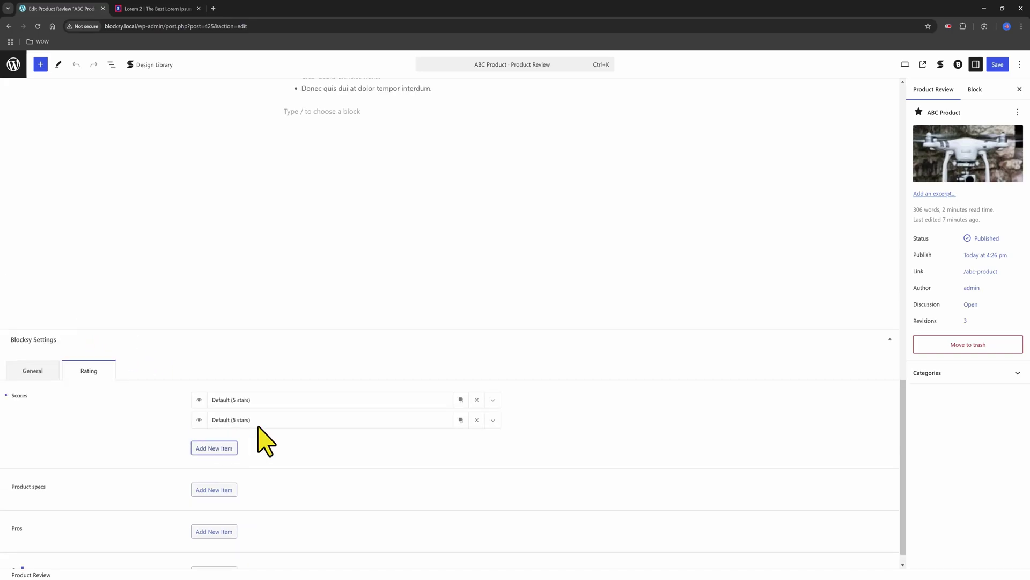
{"action": "left_click", "coordinate": [477, 419]}
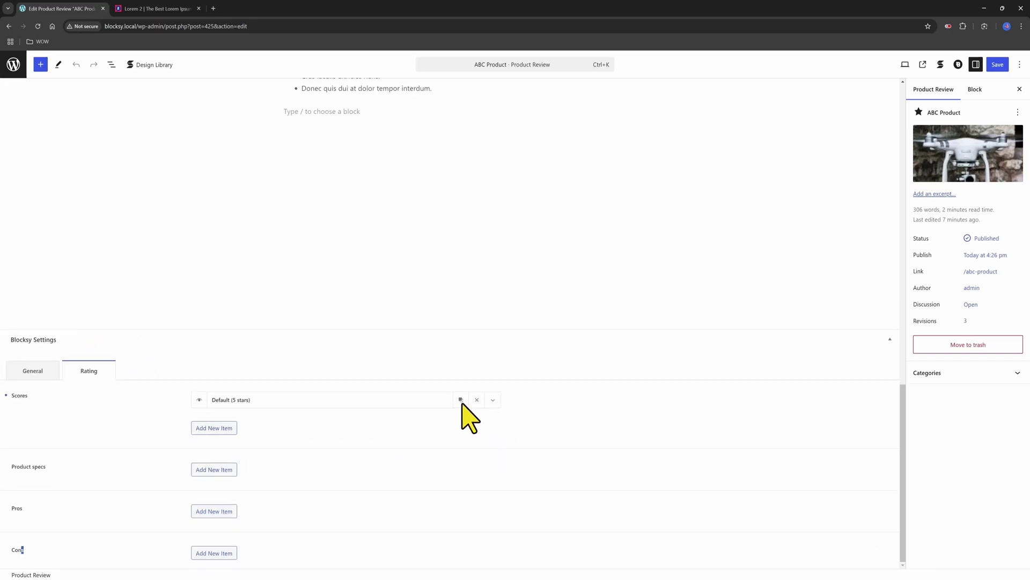
Expand the score item and lower its rating by three tenths
{"action": "left_click", "coordinate": [493, 400]}
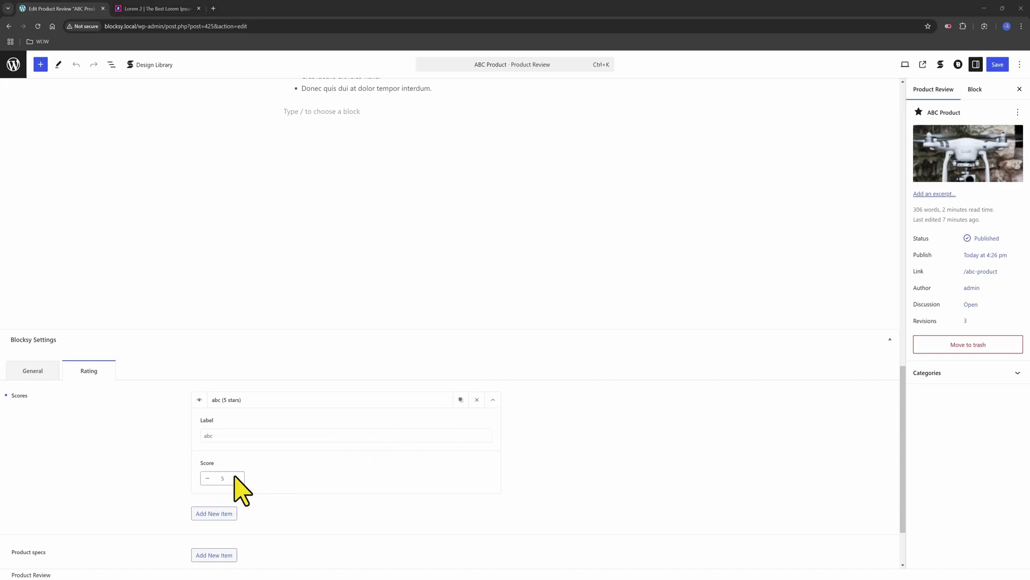
{"action": "left_click", "coordinate": [203, 479]}
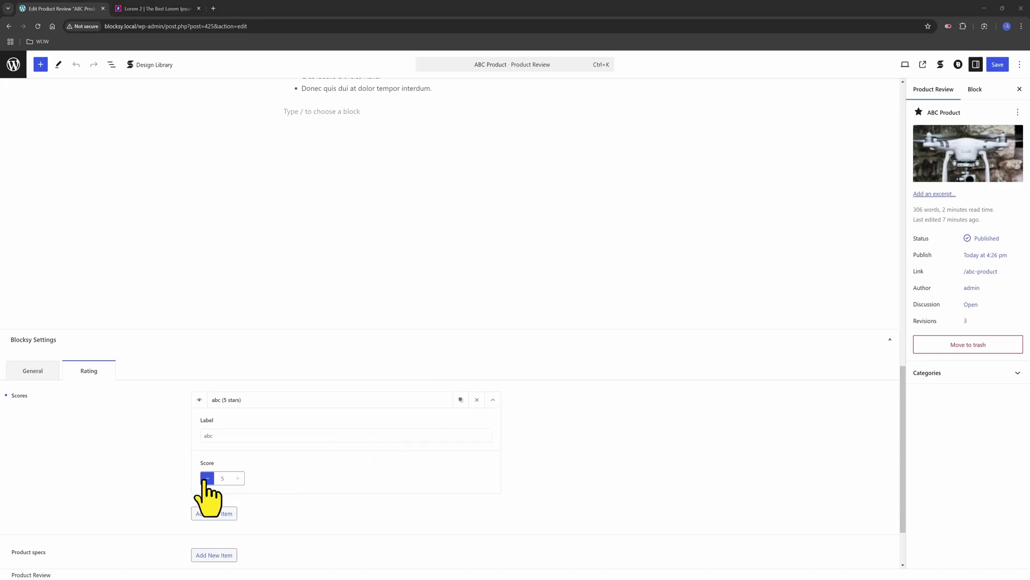
{"action": "left_click", "coordinate": [207, 480]}
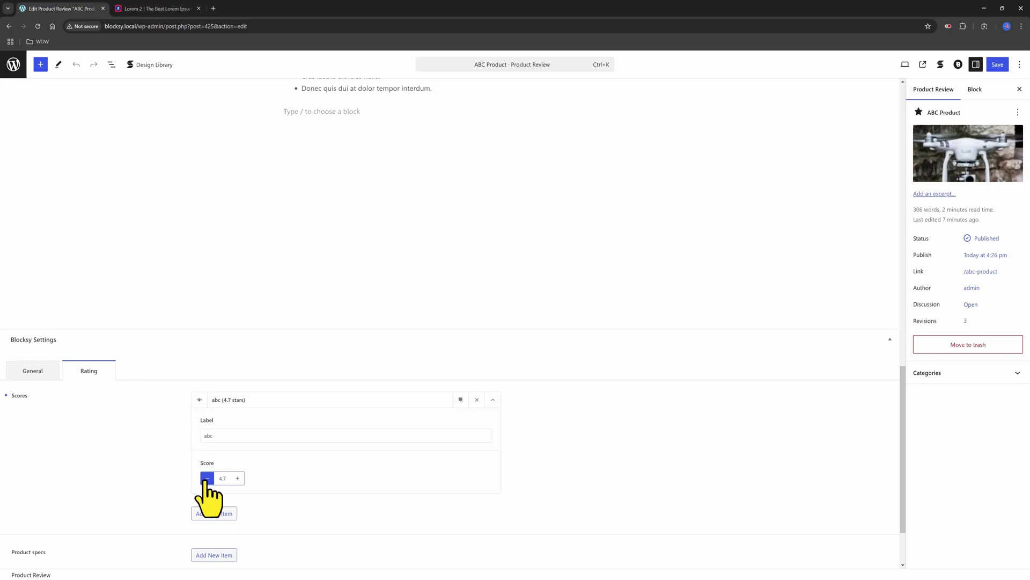
{"action": "left_click", "coordinate": [206, 480]}
{"action": "scroll", "coordinate": [162, 475], "scroll_direction": "down", "scroll_amount": 1}
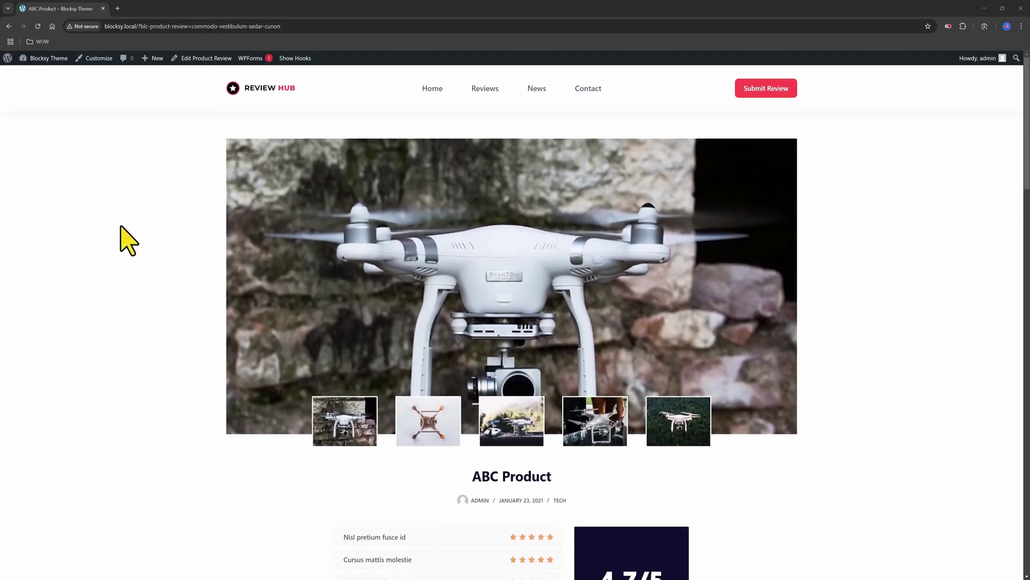
{"action": "scroll", "coordinate": [205, 275], "scroll_direction": "down", "scroll_amount": 2}
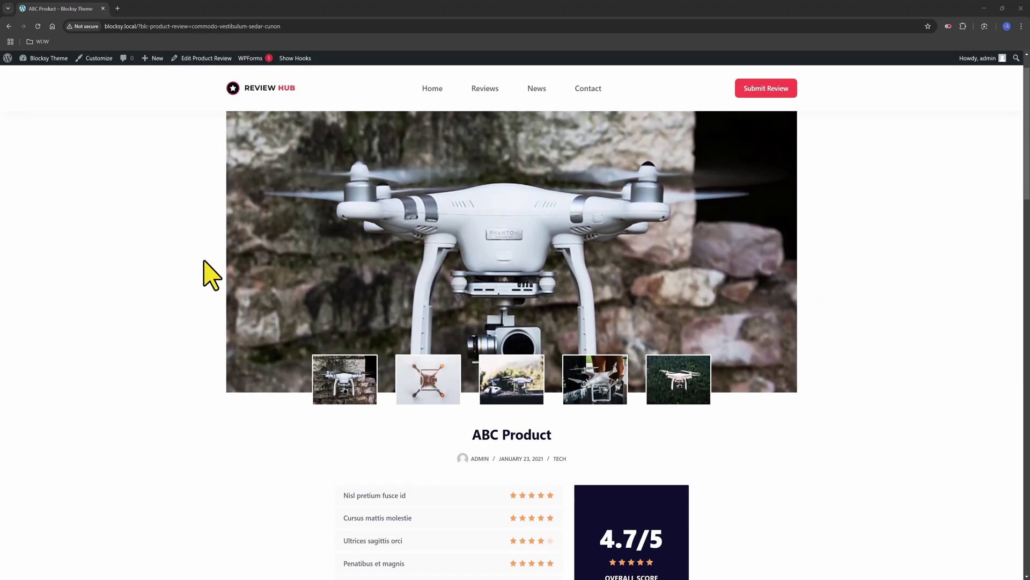
{"action": "scroll", "coordinate": [205, 273], "scroll_direction": "down", "scroll_amount": 2}
{"action": "scroll", "coordinate": [209, 275], "scroll_direction": "down", "scroll_amount": 2}
{"action": "scroll", "coordinate": [209, 275], "scroll_direction": "down", "scroll_amount": 1}
{"action": "scroll", "coordinate": [209, 274], "scroll_direction": "down", "scroll_amount": 1}
{"action": "scroll", "coordinate": [211, 274], "scroll_direction": "down", "scroll_amount": 1}
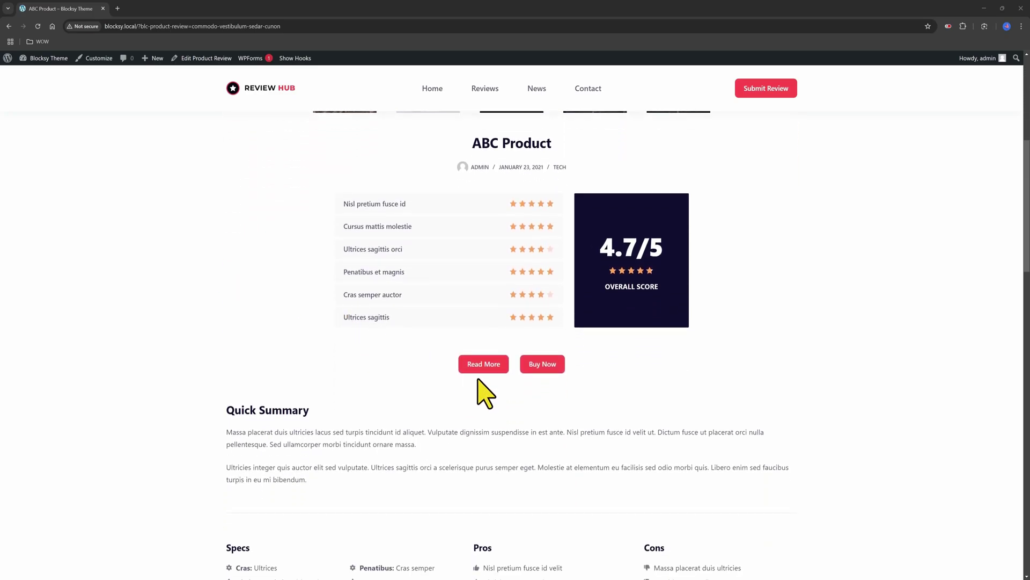
Jump to the full review article using the Read More button
{"action": "left_click", "coordinate": [483, 363]}
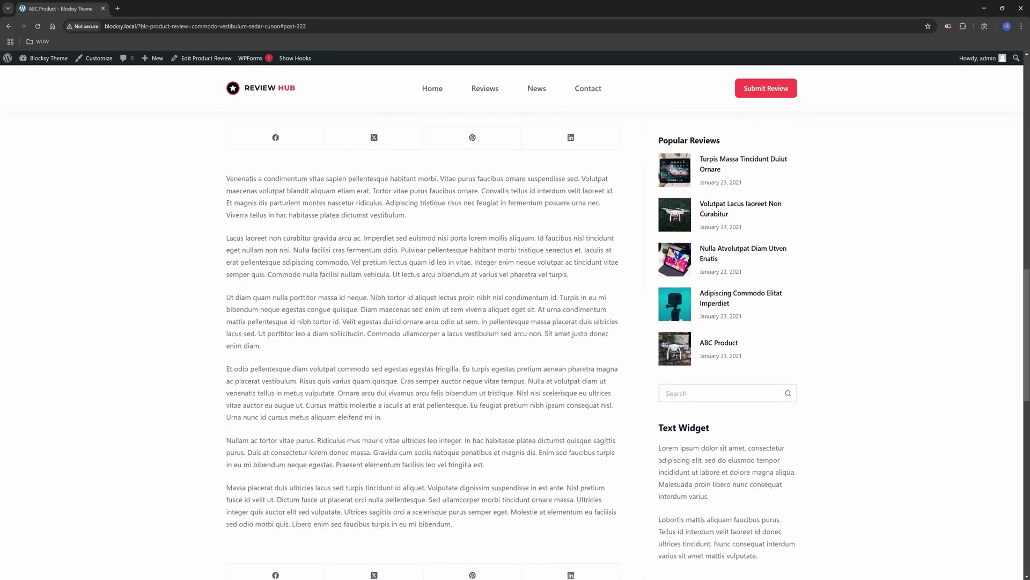
{"action": "scroll", "coordinate": [492, 382], "scroll_direction": "up", "scroll_amount": 4}
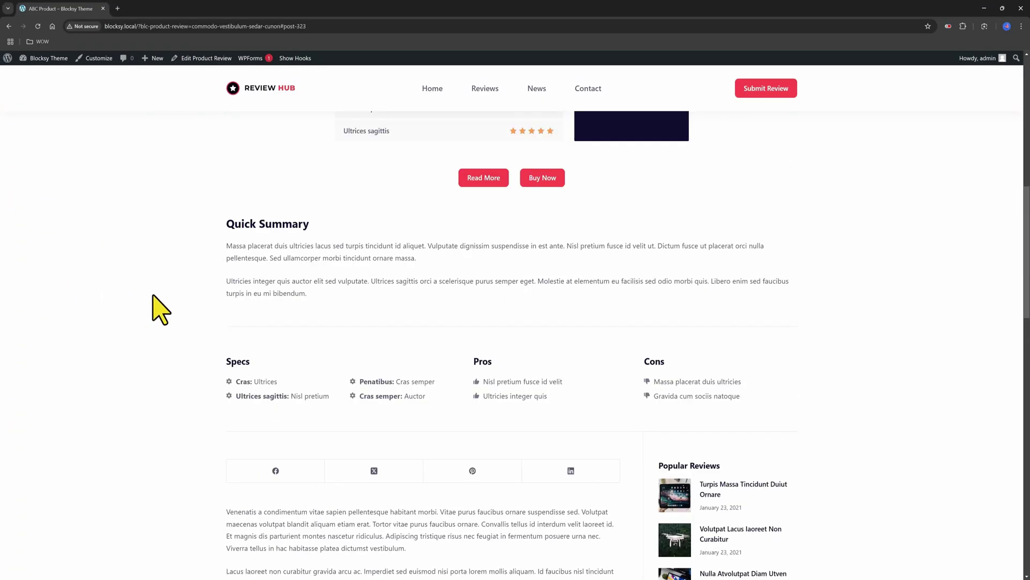
{"action": "scroll", "coordinate": [189, 313], "scroll_direction": "up", "scroll_amount": 2}
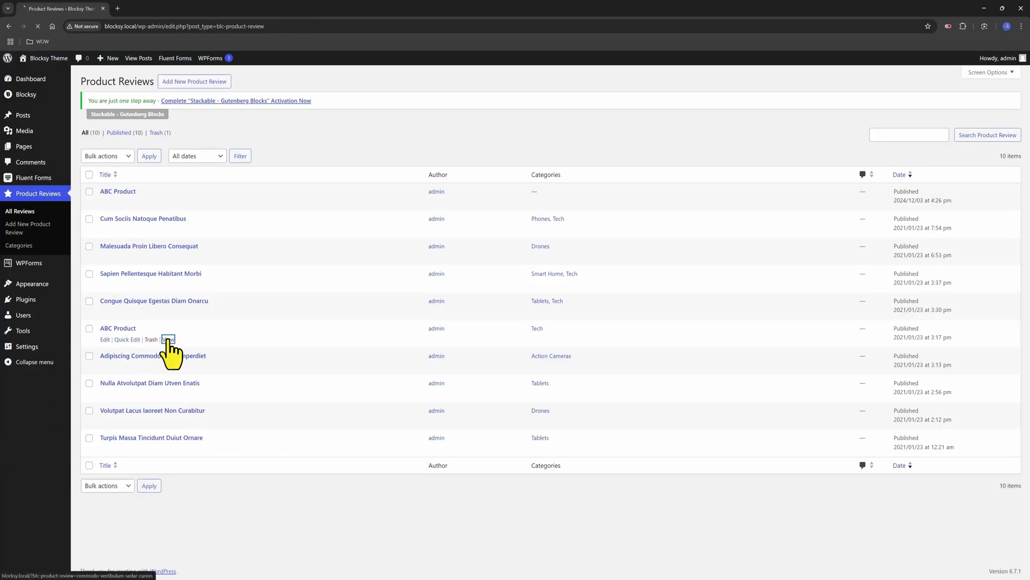
View the ABC Product review on the site, then go to the admin Dashboard
{"action": "left_click", "coordinate": [168, 339]}
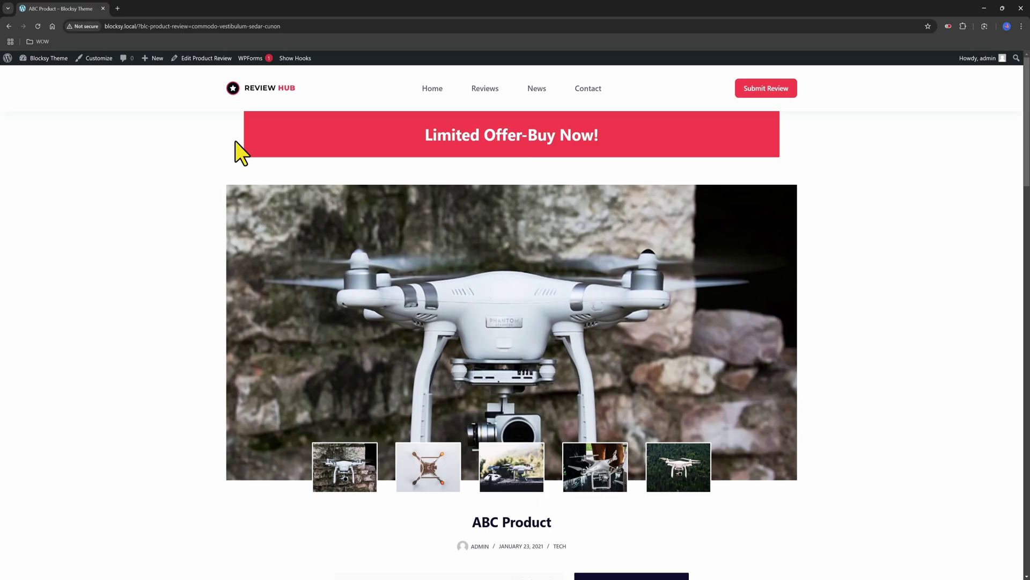
{"action": "scroll", "coordinate": [332, 221], "scroll_direction": "down", "scroll_amount": 10}
{"action": "scroll", "coordinate": [373, 244], "scroll_direction": "up", "scroll_amount": 5}
{"action": "scroll", "coordinate": [377, 257], "scroll_direction": "up", "scroll_amount": 4}
{"action": "scroll", "coordinate": [377, 258], "scroll_direction": "up", "scroll_amount": 2}
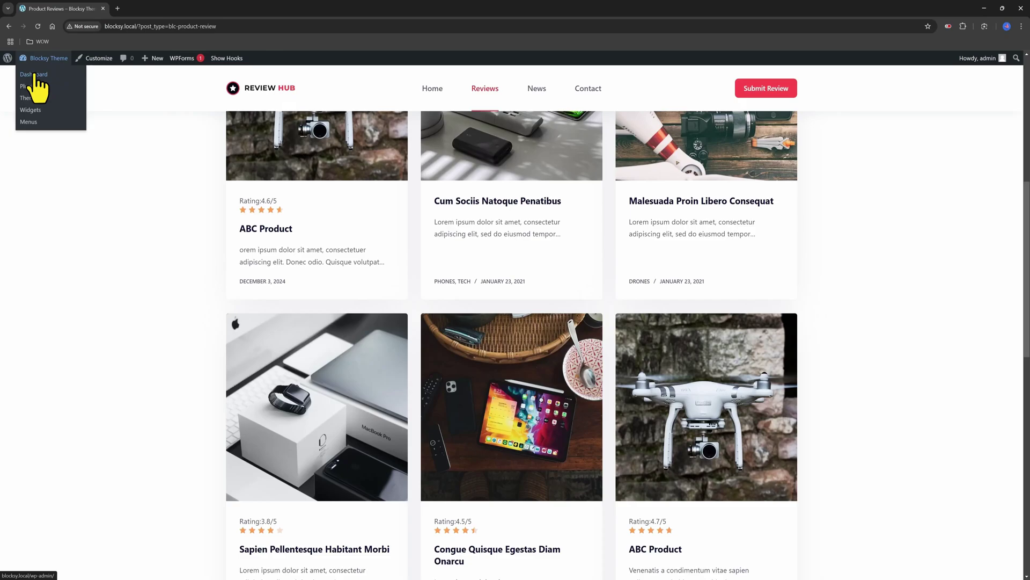
{"action": "left_click", "coordinate": [34, 75]}
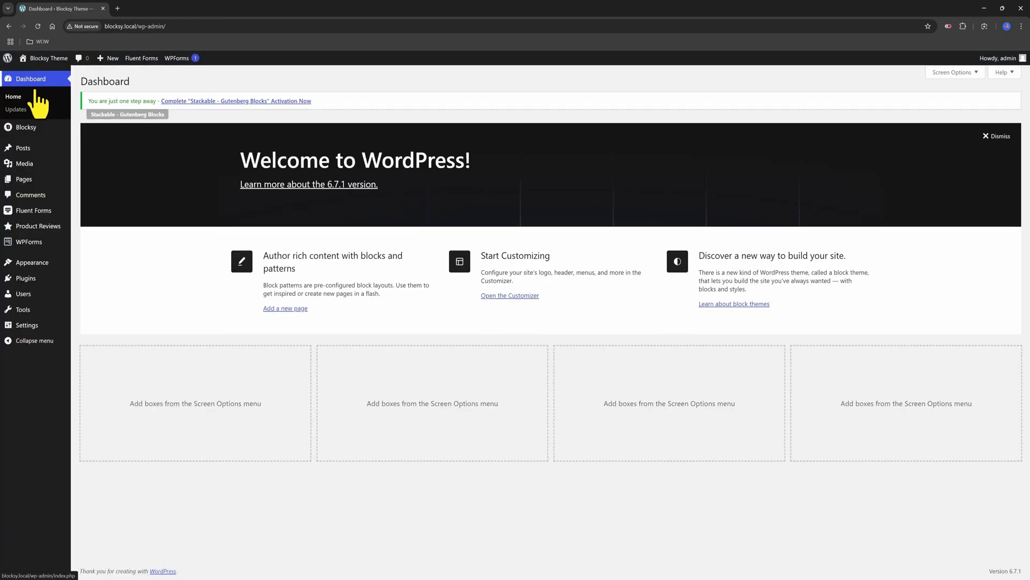
{"action": "mouse_move", "coordinate": [27, 127]}
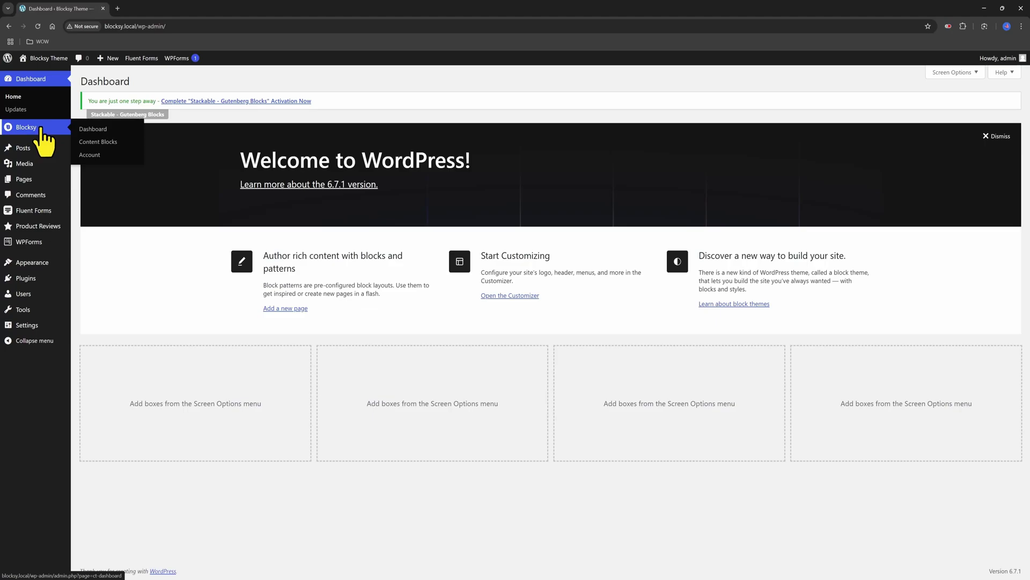
Open the Test content block and select its Columns block in the outline
{"action": "left_click", "coordinate": [102, 148]}
{"action": "left_click", "coordinate": [103, 197]}
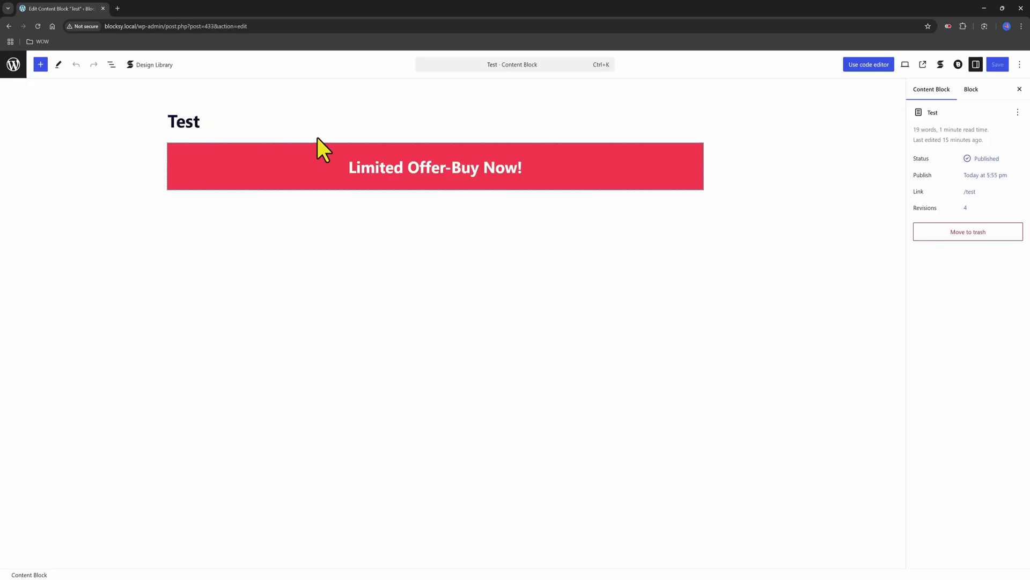
{"action": "left_click", "coordinate": [111, 65]}
{"action": "left_click", "coordinate": [32, 109]}
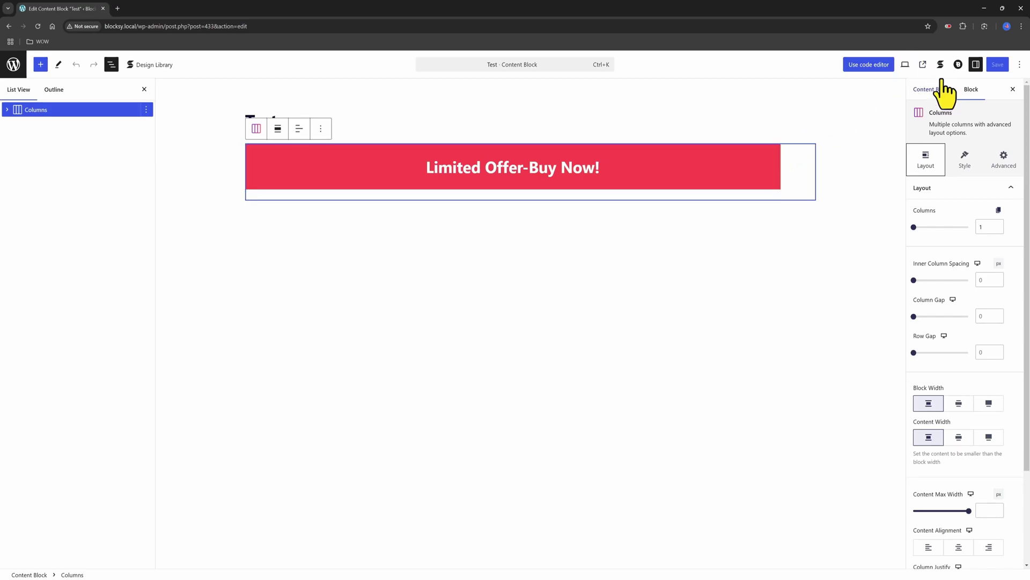
Add an Include display condition for Product Review Single pages in the Blocksy settings
{"action": "left_click", "coordinate": [958, 64]}
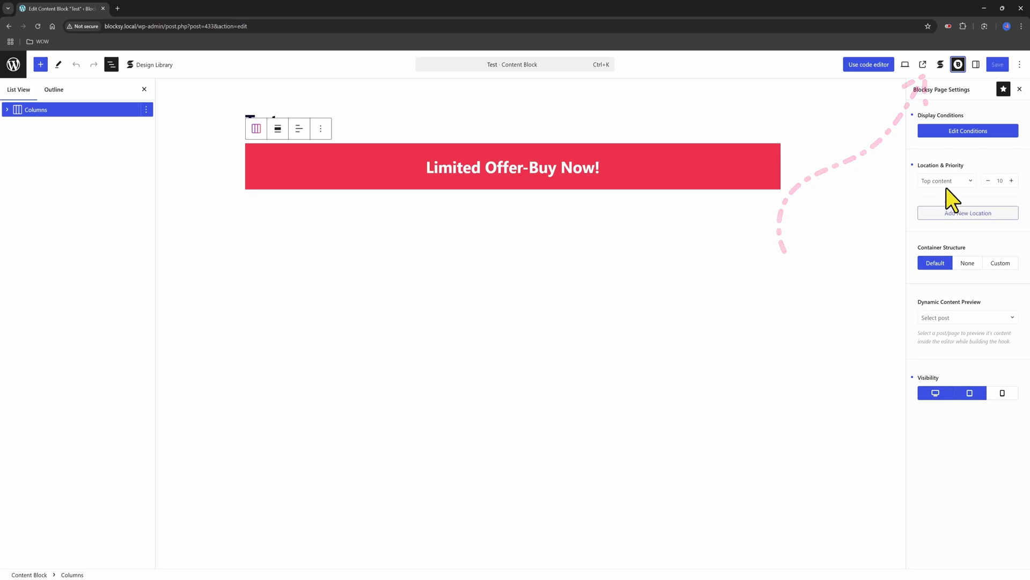
{"action": "left_click", "coordinate": [968, 131]}
{"action": "left_click", "coordinate": [532, 299]}
{"action": "left_click", "coordinate": [505, 301]}
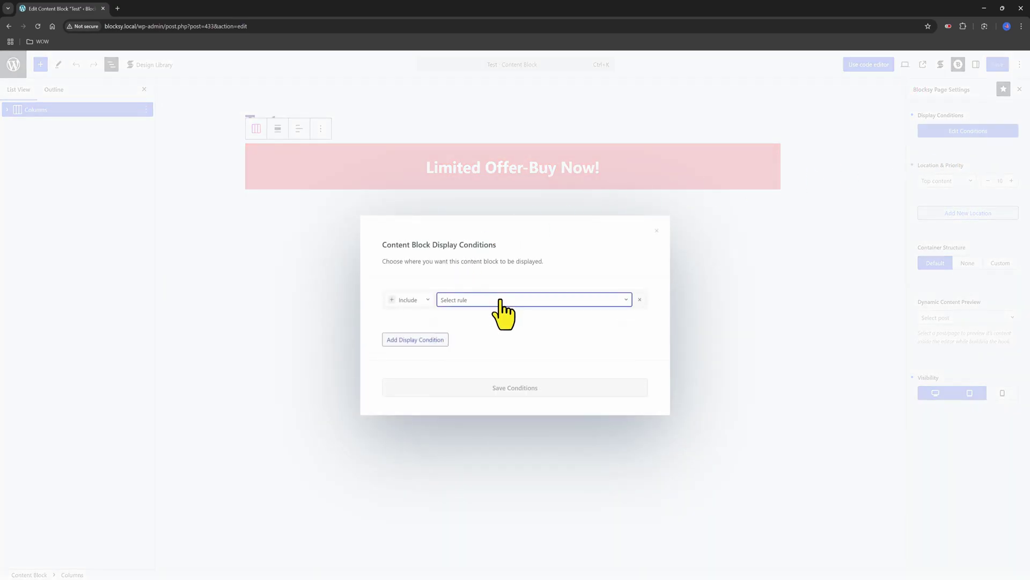
{"action": "left_click", "coordinate": [483, 302]}
{"action": "left_click", "coordinate": [491, 319]}
{"action": "key", "text": "Escape"}
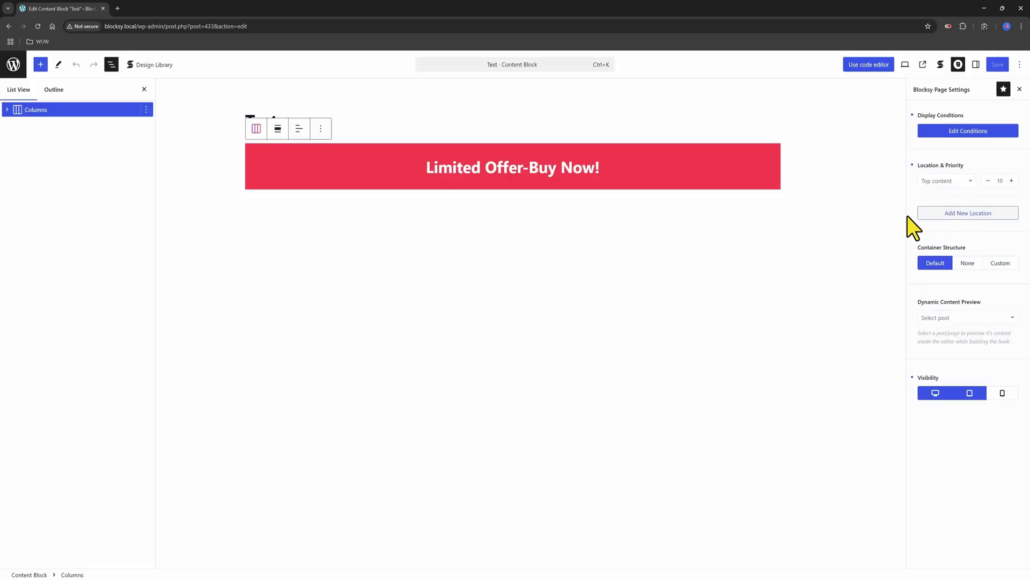
Set the block location to Top content and save the content block
{"action": "left_click", "coordinate": [953, 213]}
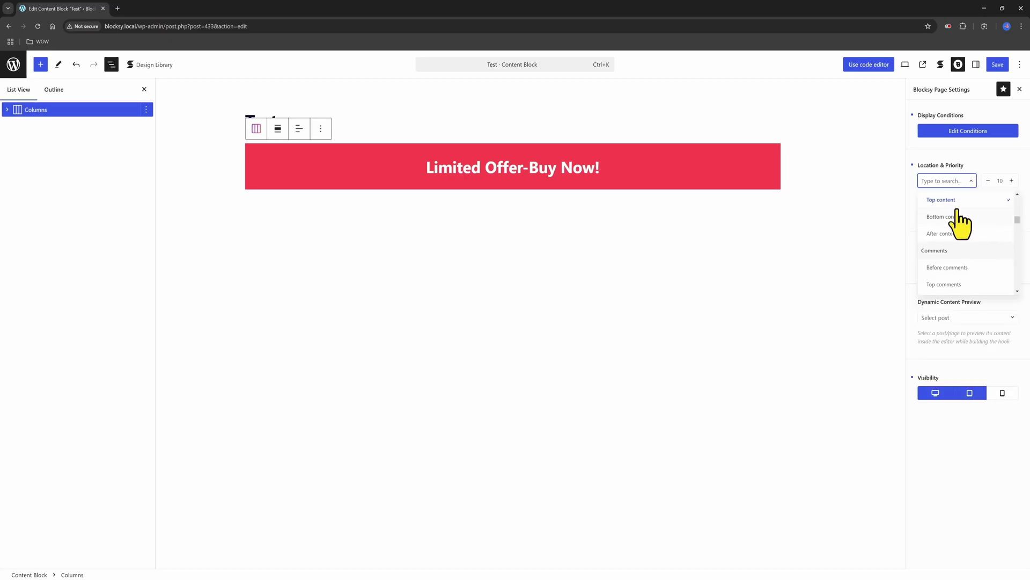
{"action": "left_click", "coordinate": [948, 194]}
{"action": "left_click", "coordinate": [998, 65]}
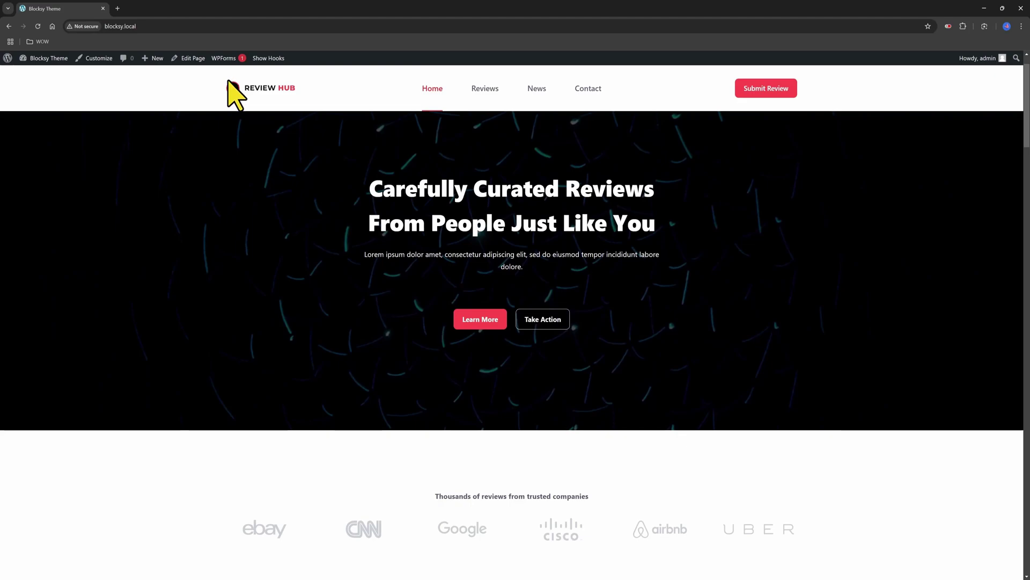
Open the Reviews archive and move to its second page of review cards
{"action": "left_click", "coordinate": [485, 88]}
{"action": "scroll", "coordinate": [242, 202], "scroll_direction": "down", "scroll_amount": 3}
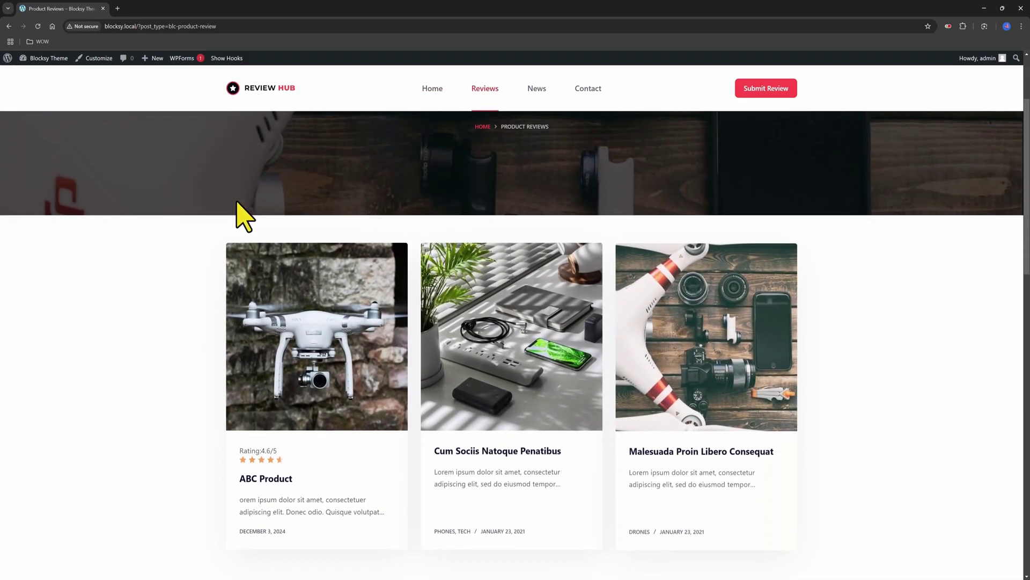
{"action": "scroll", "coordinate": [327, 475], "scroll_direction": "down", "scroll_amount": 2}
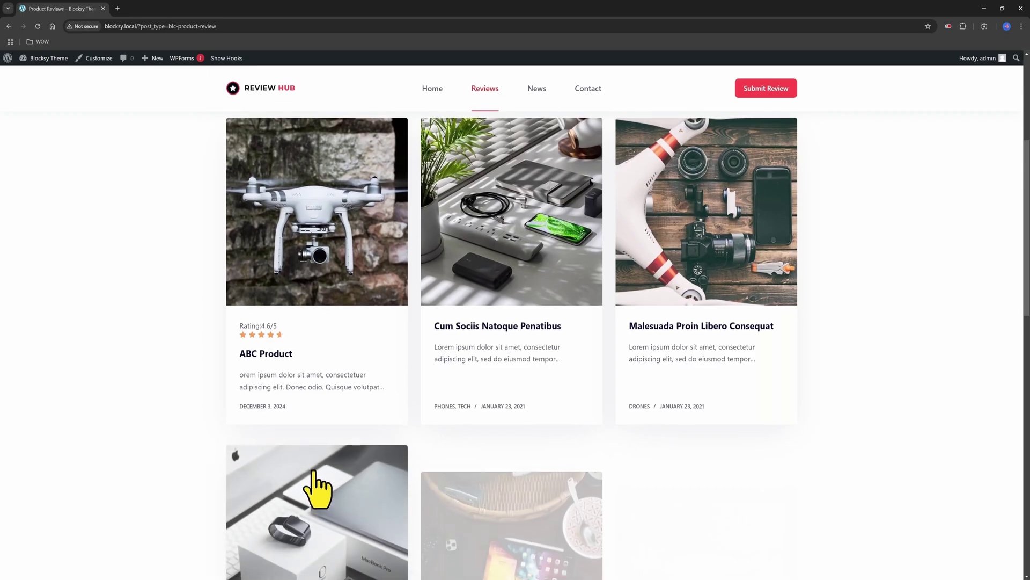
{"action": "scroll", "coordinate": [319, 487], "scroll_direction": "down", "scroll_amount": 2}
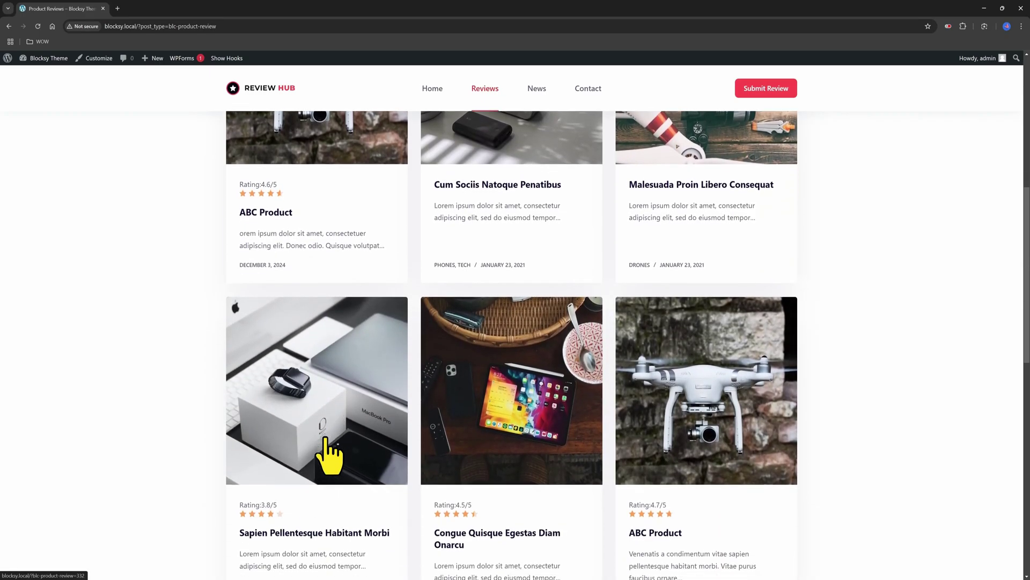
{"action": "scroll", "coordinate": [322, 468], "scroll_direction": "down", "scroll_amount": 2}
{"action": "scroll", "coordinate": [326, 450], "scroll_direction": "down", "scroll_amount": 2}
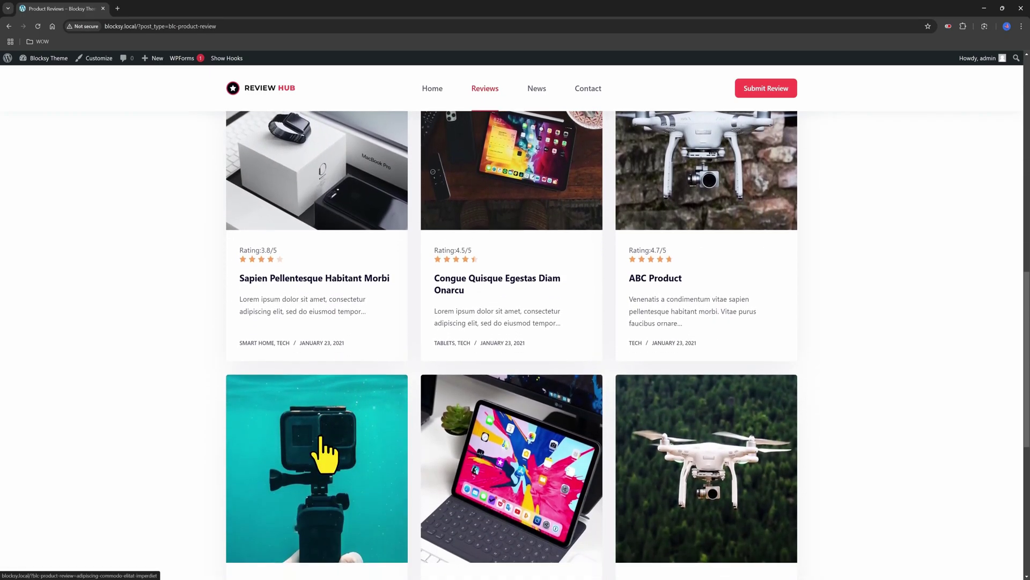
{"action": "scroll", "coordinate": [326, 451], "scroll_direction": "down", "scroll_amount": 2}
{"action": "scroll", "coordinate": [326, 451], "scroll_direction": "down", "scroll_amount": 2}
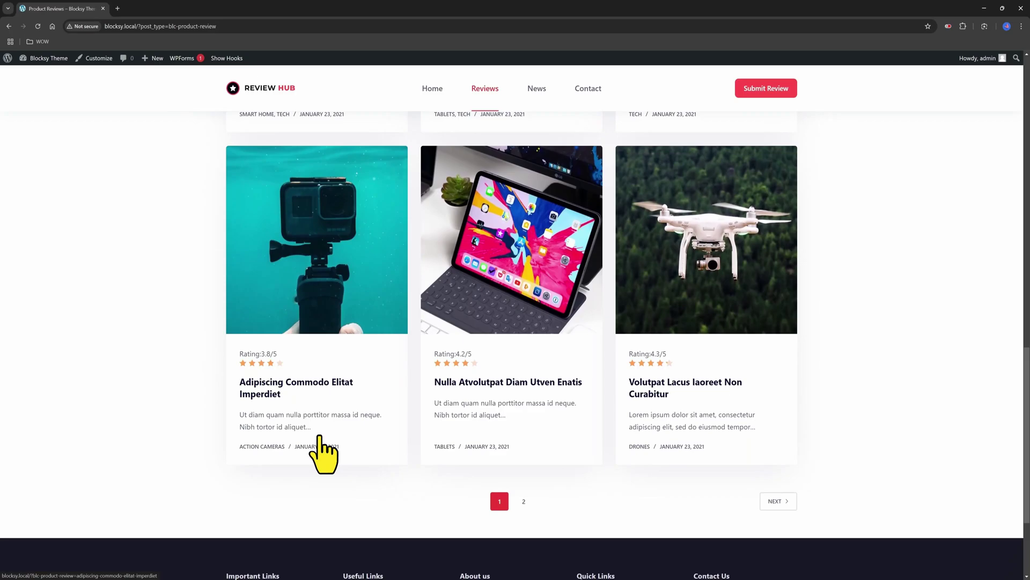
{"action": "left_click", "coordinate": [778, 503]}
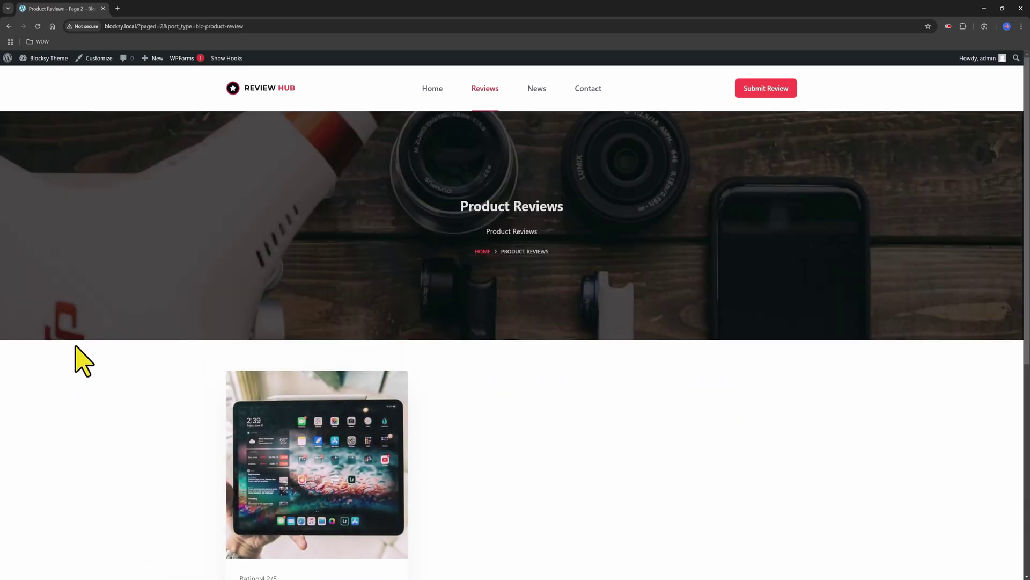
{"action": "scroll", "coordinate": [201, 346], "scroll_direction": "down", "scroll_amount": 3}
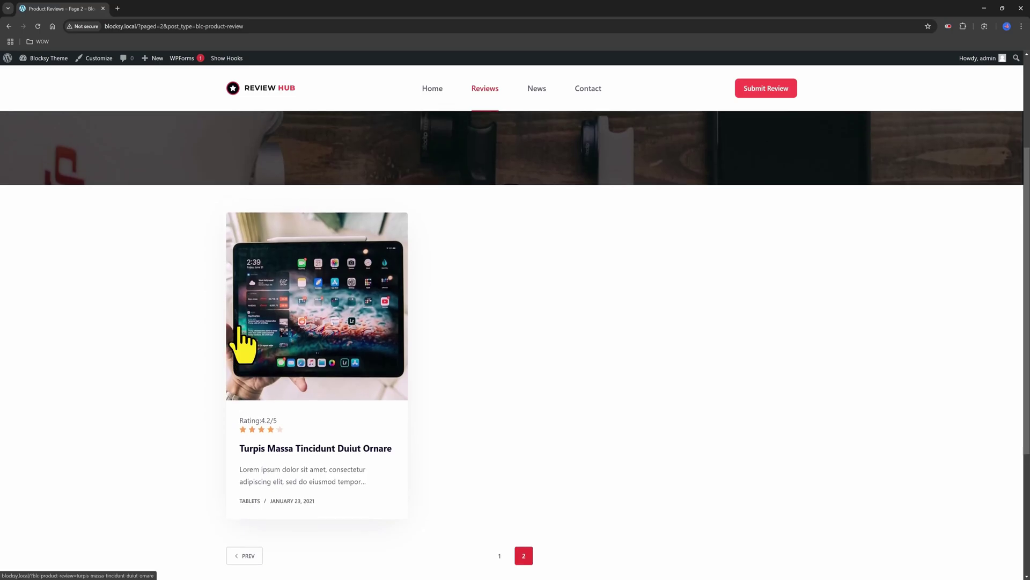
{"action": "scroll", "coordinate": [246, 341], "scroll_direction": "up", "scroll_amount": 3}
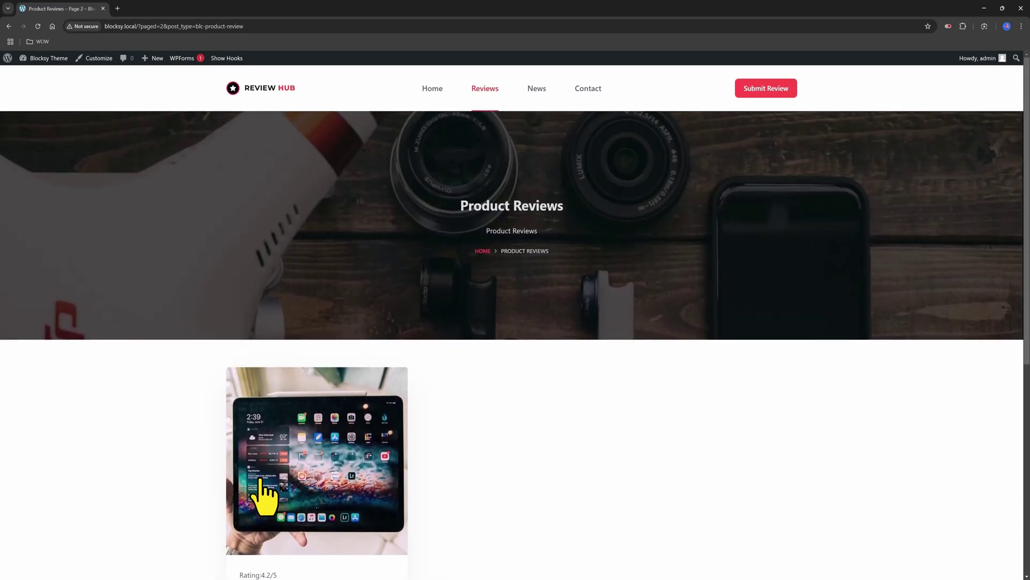
{"action": "scroll", "coordinate": [262, 483], "scroll_direction": "down", "scroll_amount": 4}
{"action": "scroll", "coordinate": [260, 492], "scroll_direction": "down", "scroll_amount": 1}
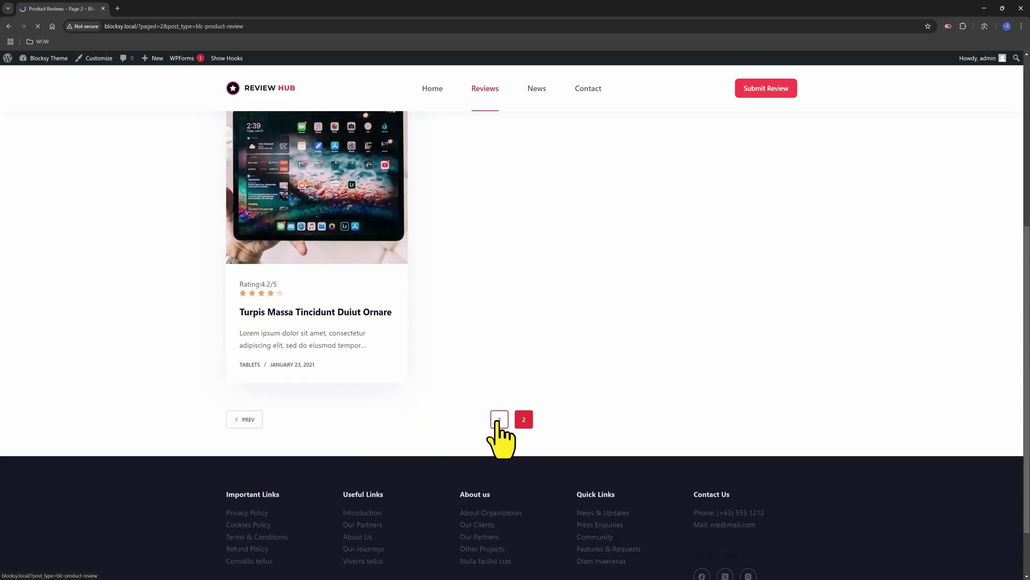
{"action": "scroll", "coordinate": [317, 391], "scroll_direction": "down", "scroll_amount": 3}
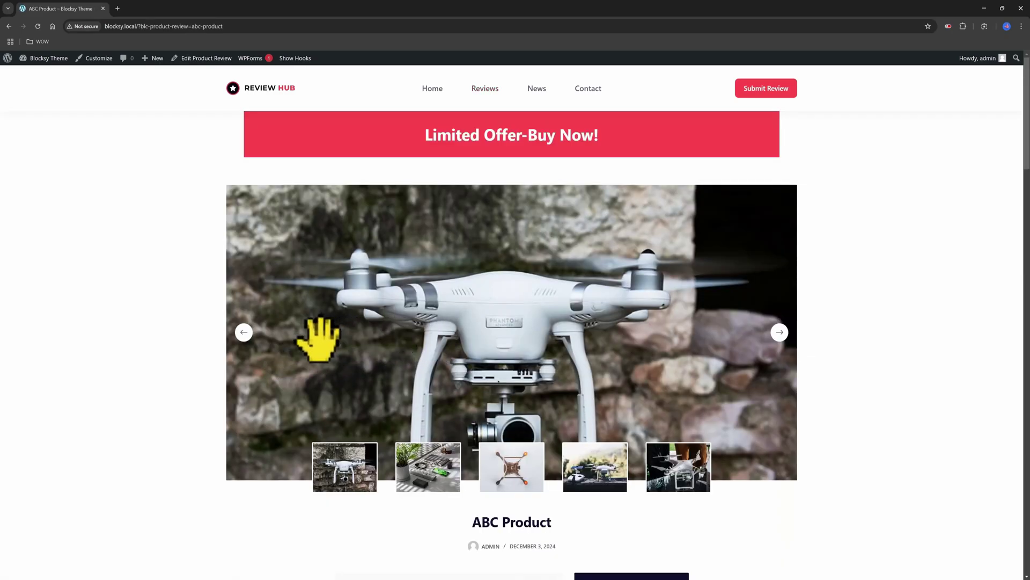
{"action": "scroll", "coordinate": [320, 338], "scroll_direction": "down", "scroll_amount": 3}
{"action": "scroll", "coordinate": [174, 278], "scroll_direction": "down", "scroll_amount": 8}
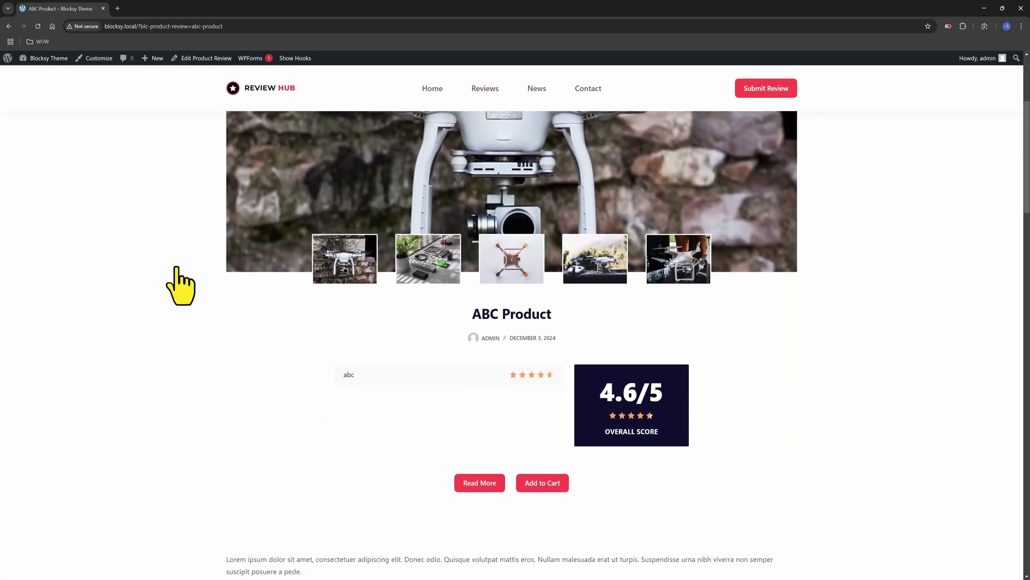
Open the browser inspector and resize the ABC Product page to a narrow width
{"action": "right_click", "coordinate": [171, 227]}
{"action": "left_click", "coordinate": [194, 427]}
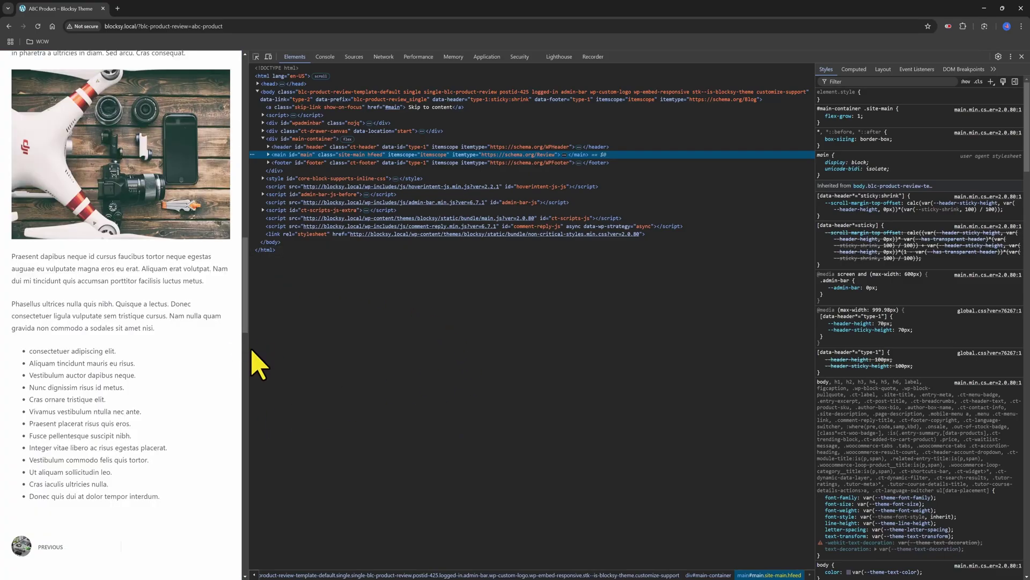
{"action": "mouse_move", "coordinate": [248, 349]}
{"action": "left_mouse_down"}
{"action": "mouse_move", "coordinate": [414, 333]}
{"action": "mouse_move", "coordinate": [505, 339]}
{"action": "mouse_move", "coordinate": [255, 345]}
{"action": "left_mouse_up"}
{"action": "scroll", "coordinate": [207, 366], "scroll_direction": "up", "scroll_amount": 5}
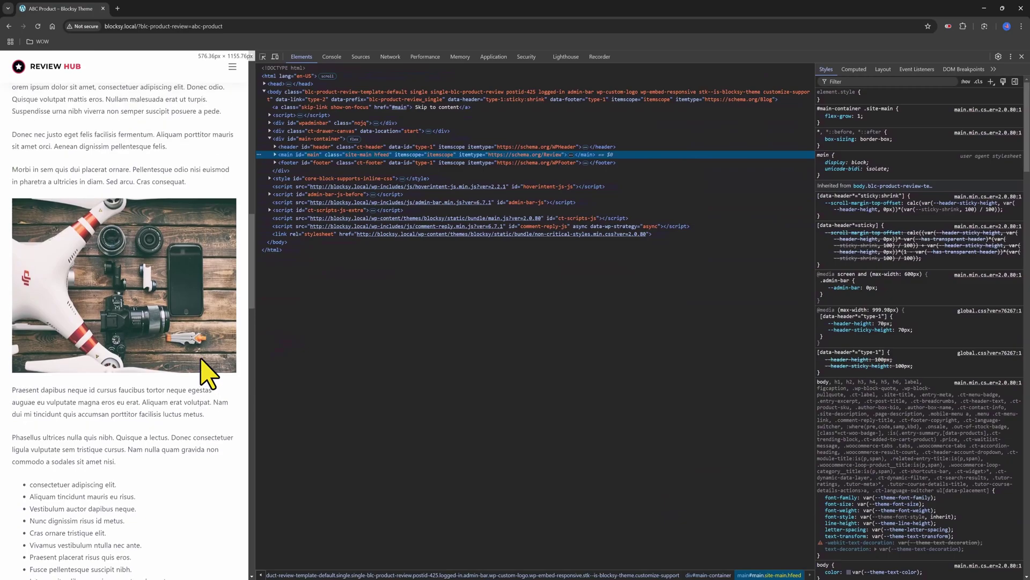
{"action": "scroll", "coordinate": [208, 367], "scroll_direction": "up", "scroll_amount": 5}
{"action": "scroll", "coordinate": [208, 367], "scroll_direction": "up", "scroll_amount": 5}
{"action": "scroll", "coordinate": [207, 372], "scroll_direction": "up", "scroll_amount": 3}
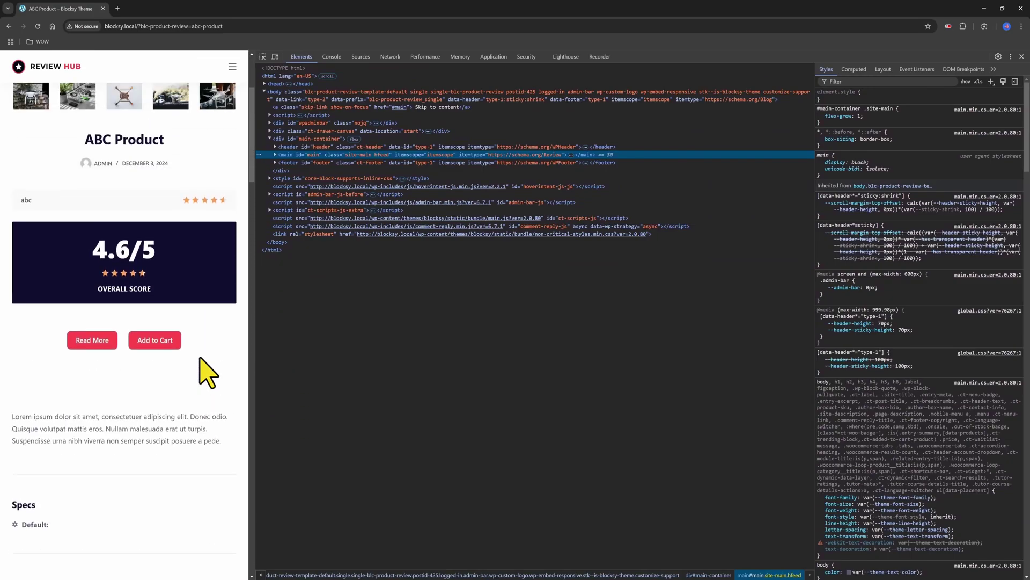